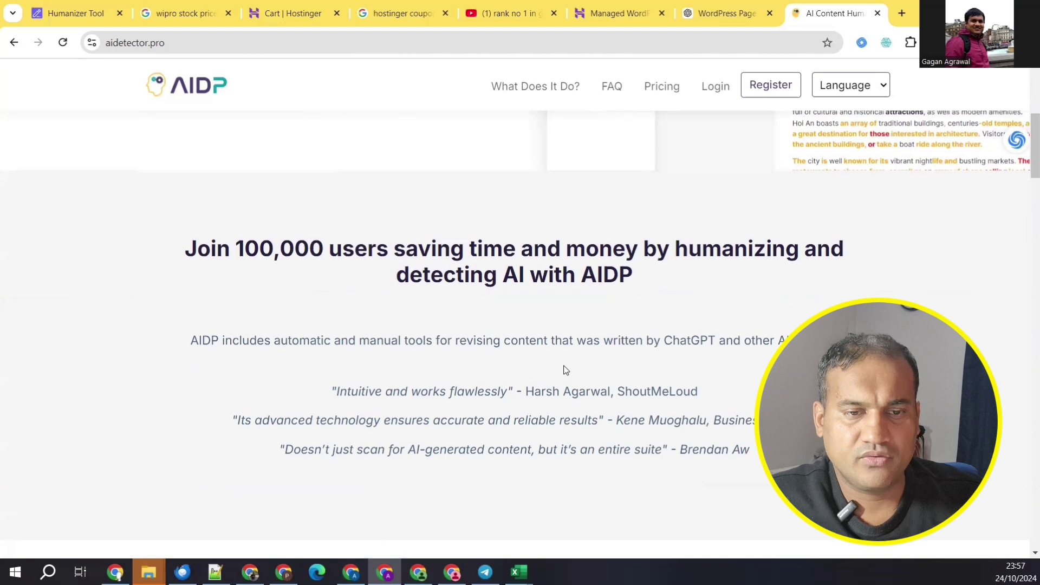
# Look over the feature sections of the AIDP home page and open its Pricing page.
pyautogui.scroll(-2, 560, 369)
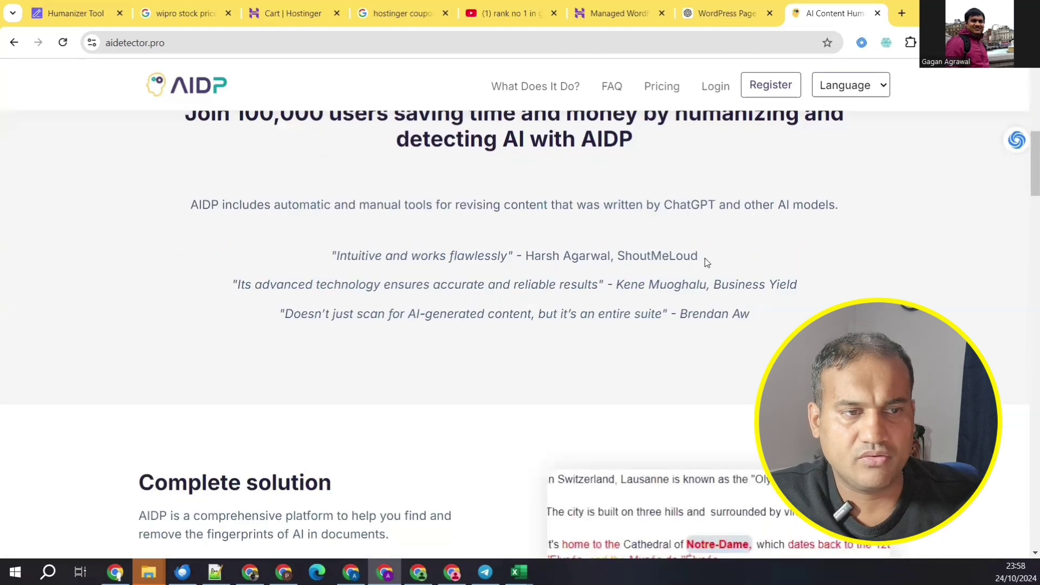
pyautogui.scroll(-5, 706, 255)
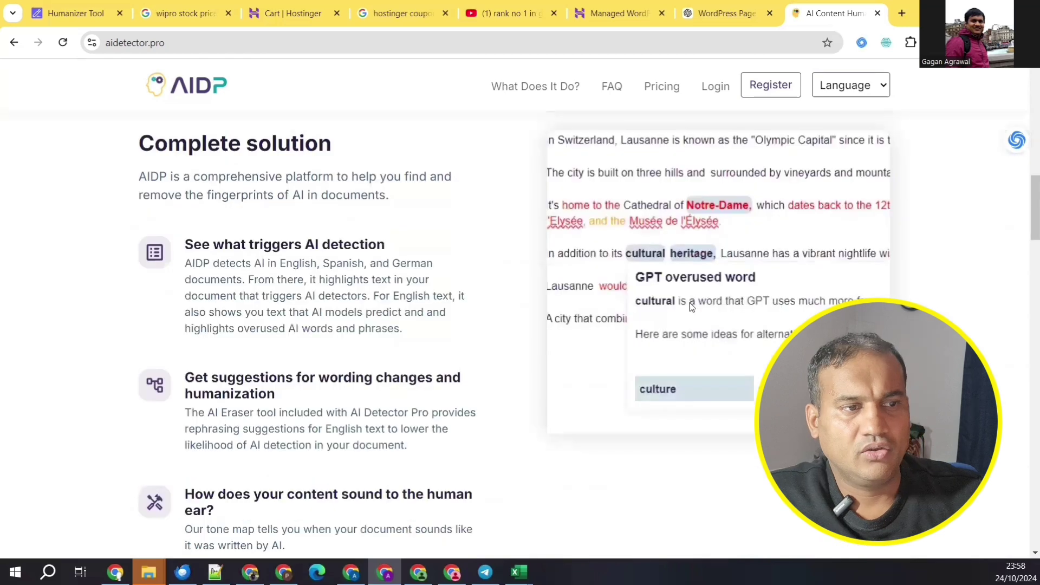
pyautogui.scroll(-7, 677, 317)
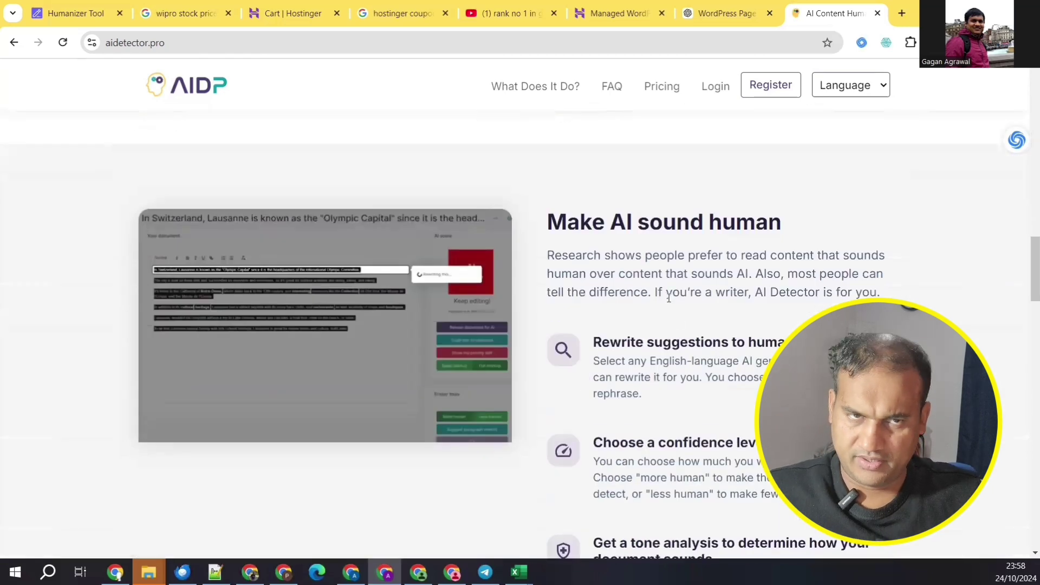
pyautogui.click(661, 87)
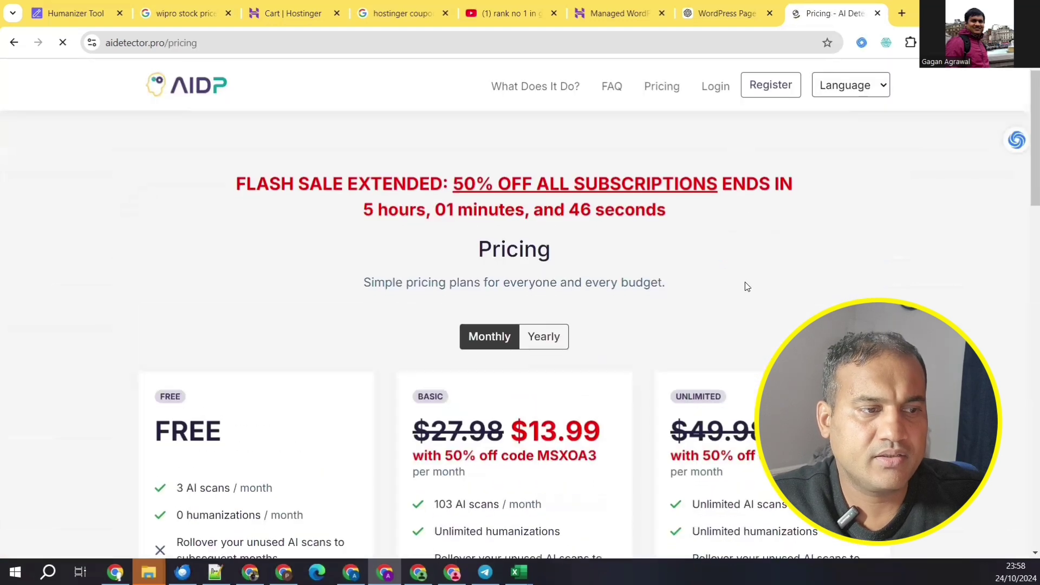
# Examine what the Free, Basic and Unlimited monthly plans include, focusing on AI scans and humanizations, and dismiss the flash sale pop-up.
pyautogui.scroll(-2, 746, 281)
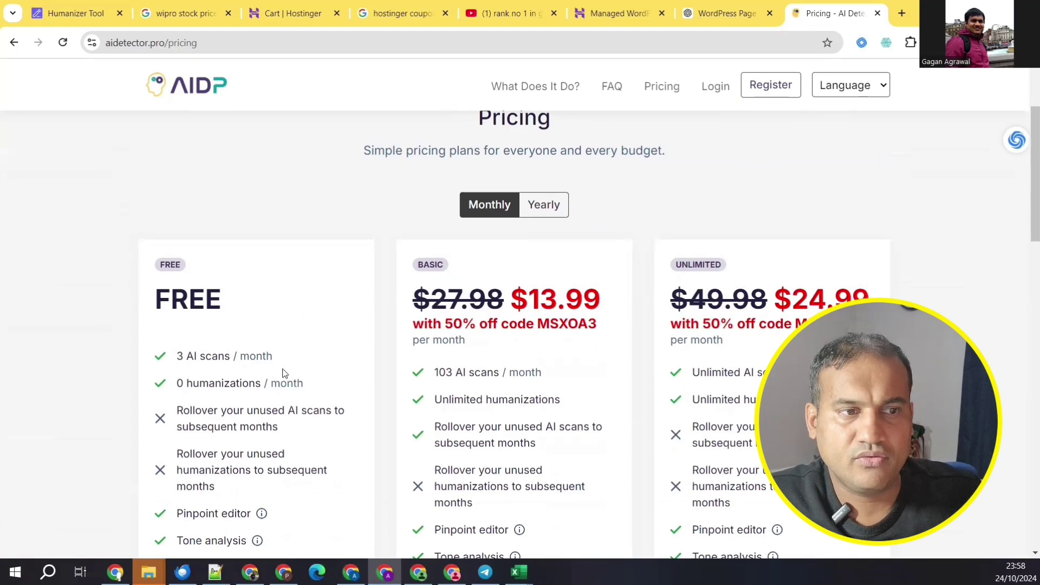
pyautogui.scroll(-3, 295, 377)
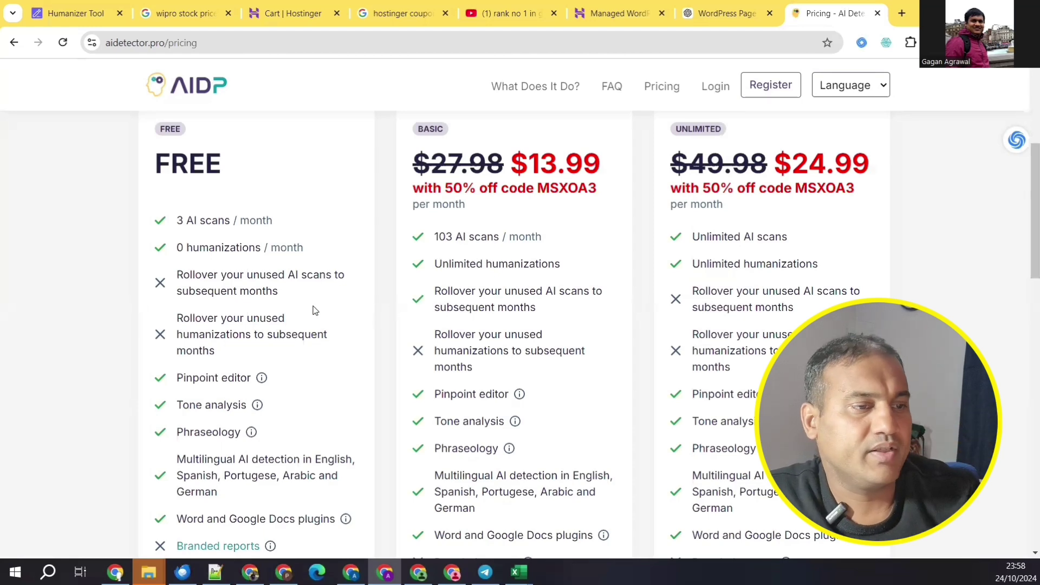
pyautogui.scroll(-1, 317, 313)
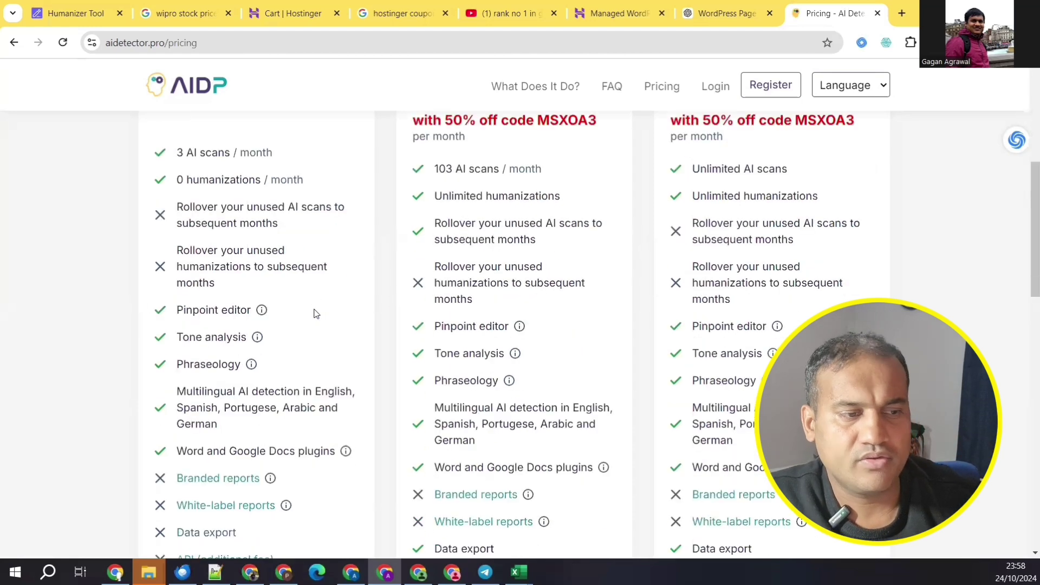
pyautogui.scroll(-2, 319, 314)
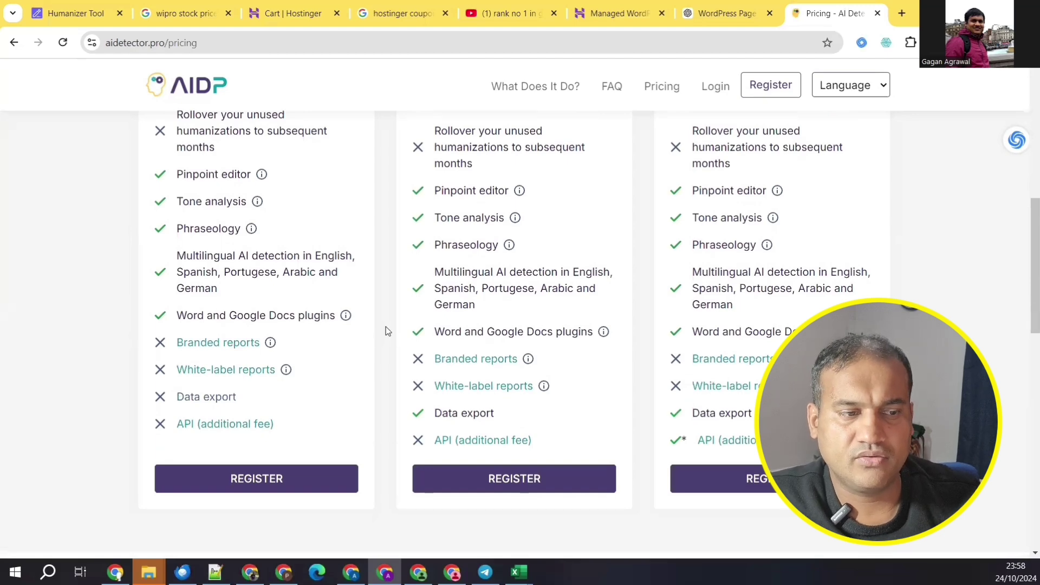
pyautogui.scroll(3, 387, 330)
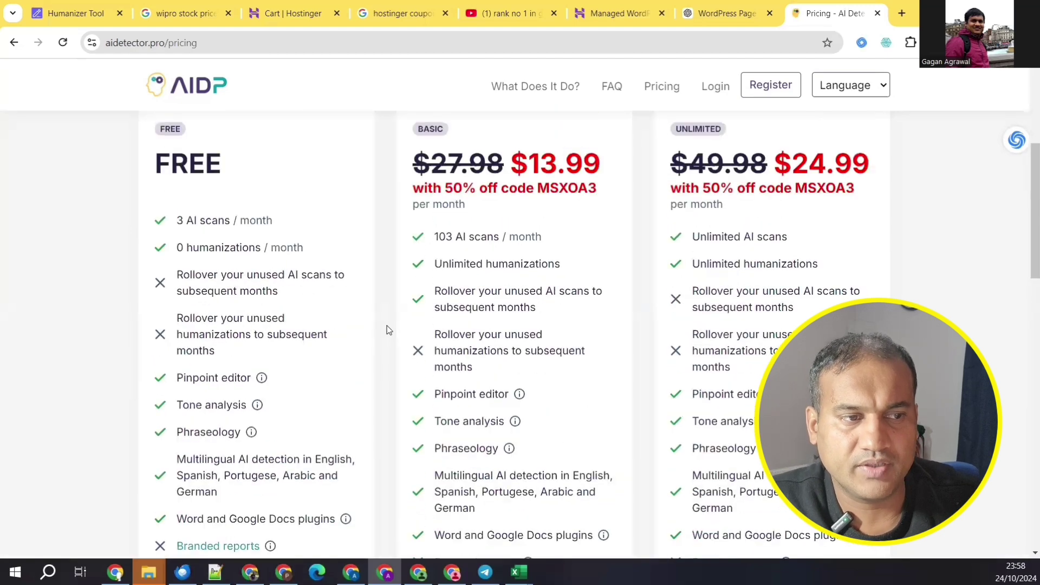
pyautogui.scroll(1, 500, 289)
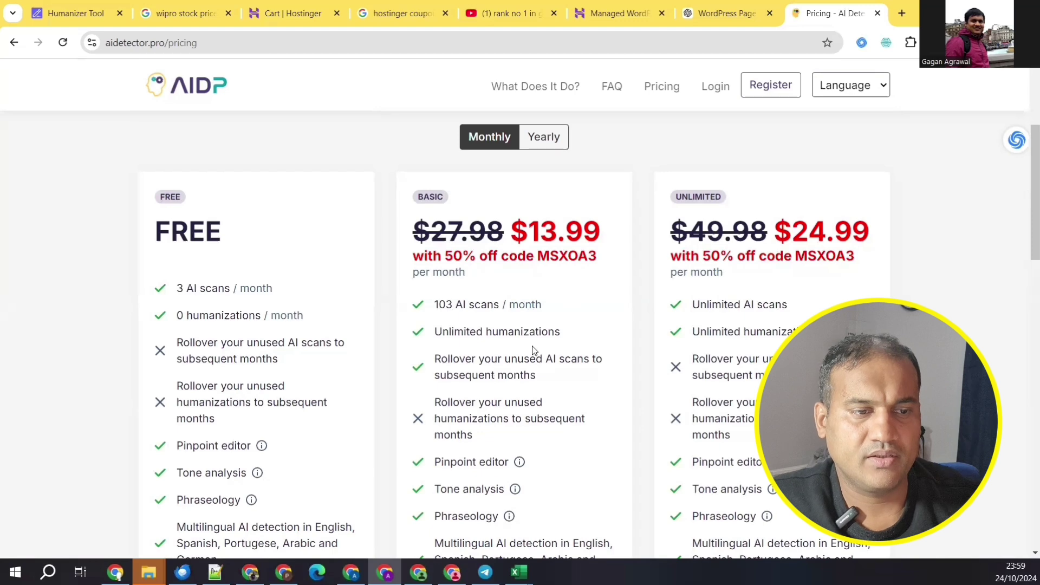
pyautogui.scroll(-1, 534, 350)
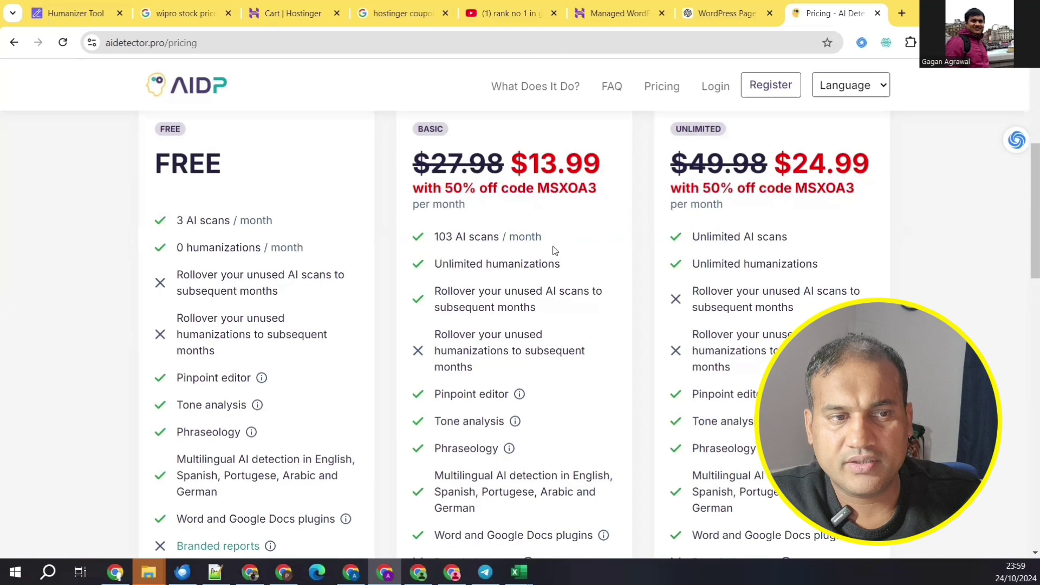
pyautogui.moveTo(563, 266); pyautogui.dragTo(435, 269)
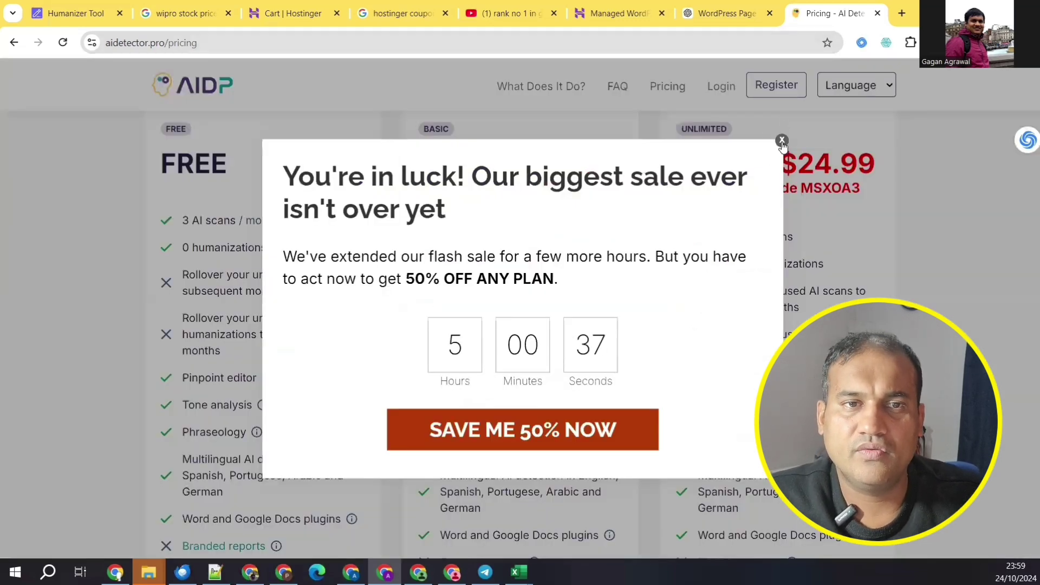
pyautogui.click(781, 140)
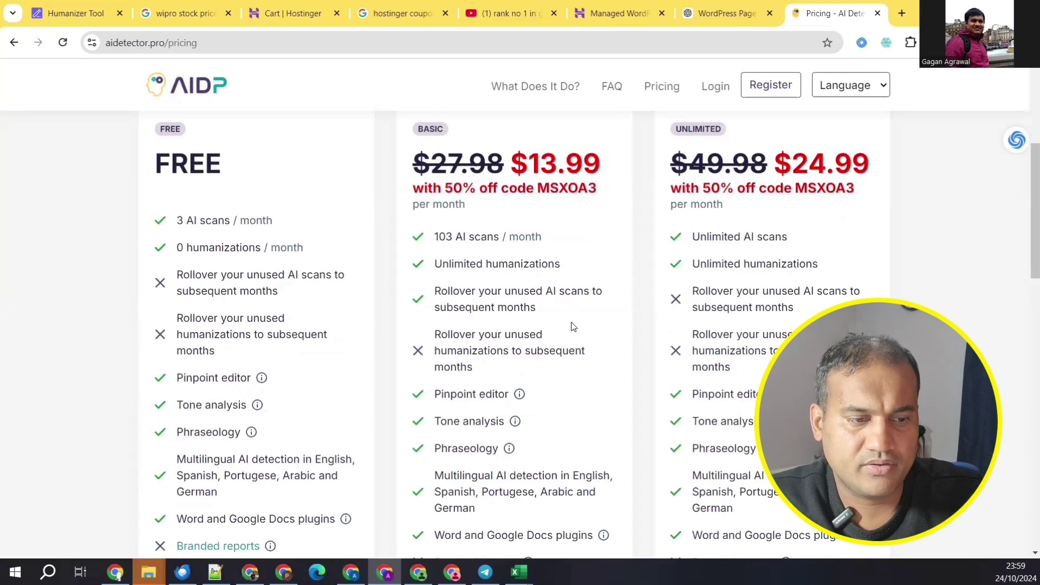
# Switch to ChatGPT and start a new chat.
pyautogui.hotkey('alt', 'Tab')
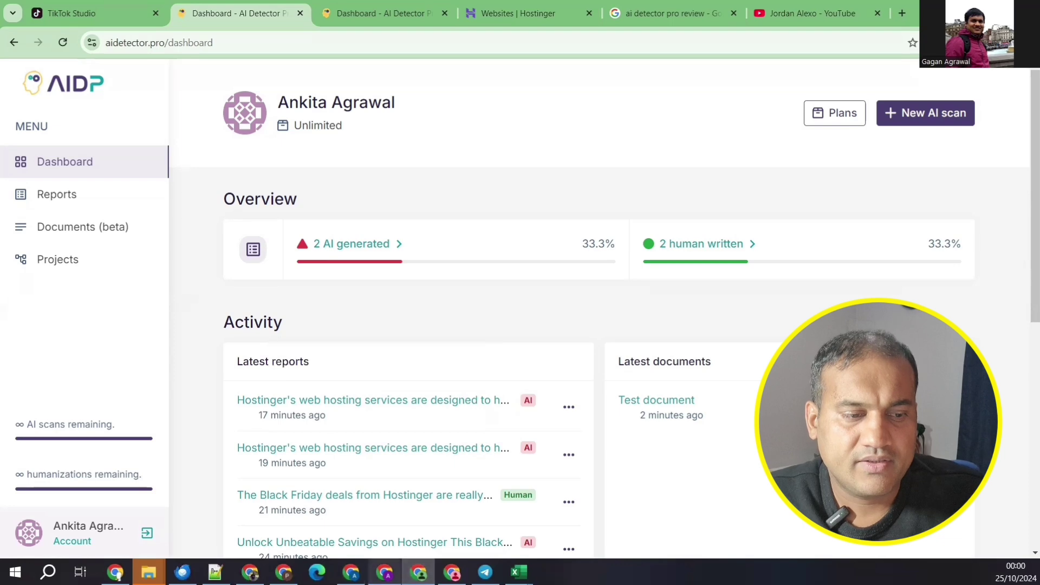
pyautogui.click(385, 572)
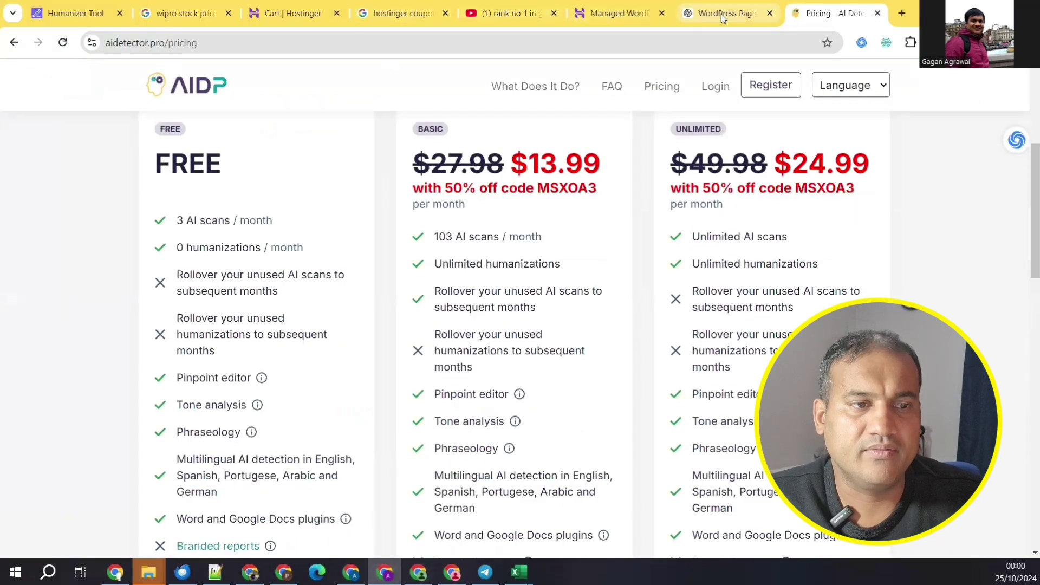
pyautogui.click(721, 14)
pyautogui.scroll(5, 82, 189)
pyautogui.click(54, 110)
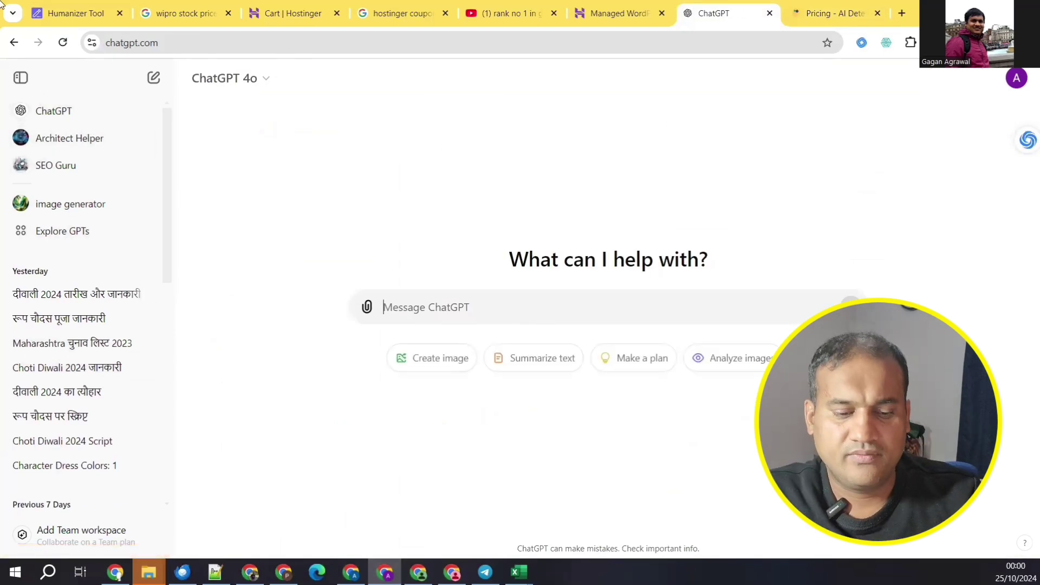
# Ask ChatGPT to "write a 500 word article on seo tips for beginners and make sure to humanise the content".
pyautogui.write('wri')
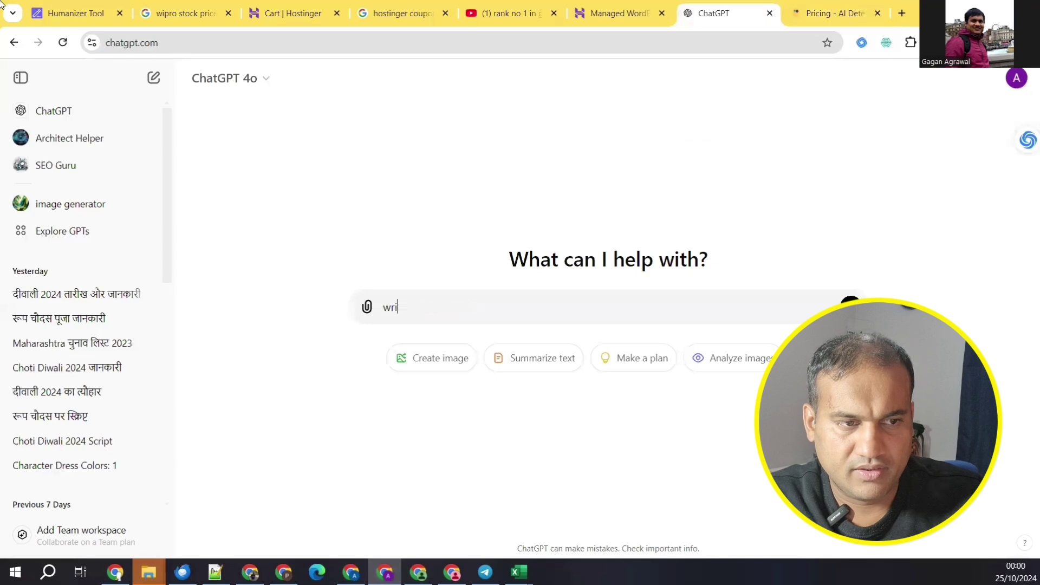
pyautogui.write('te a 500 ')
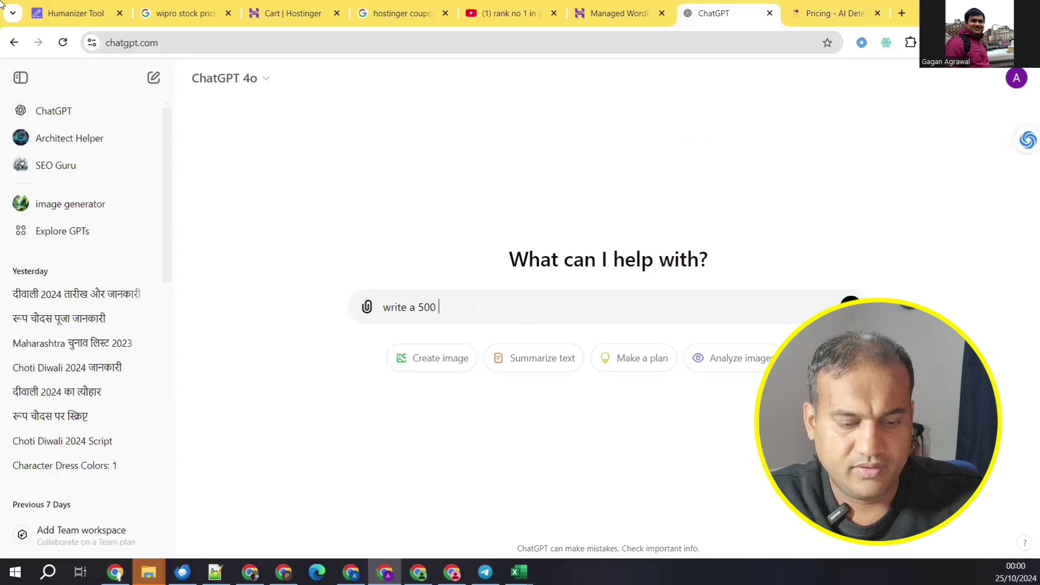
pyautogui.write('word article ')
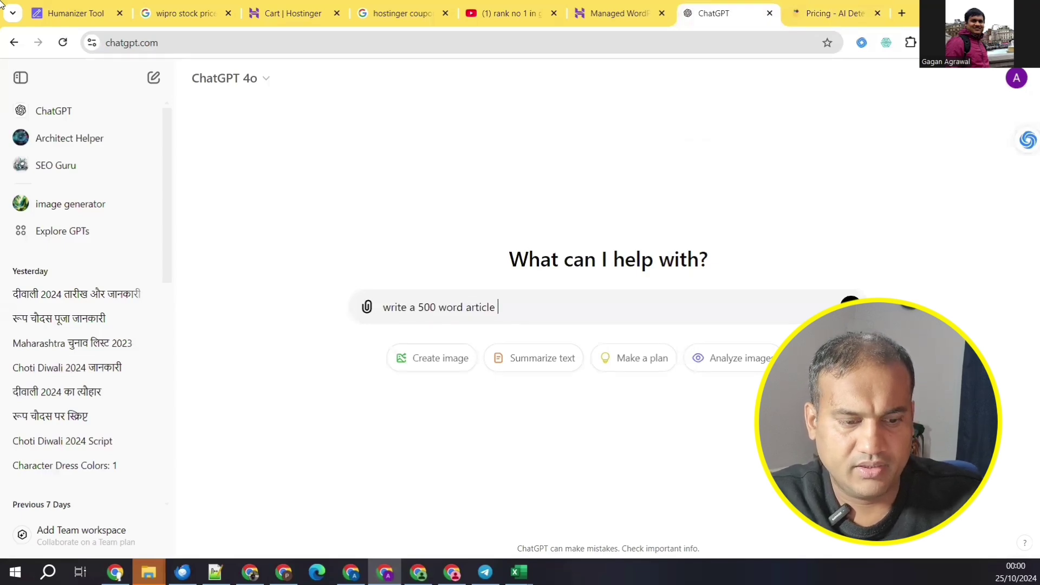
pyautogui.write('on seo t')
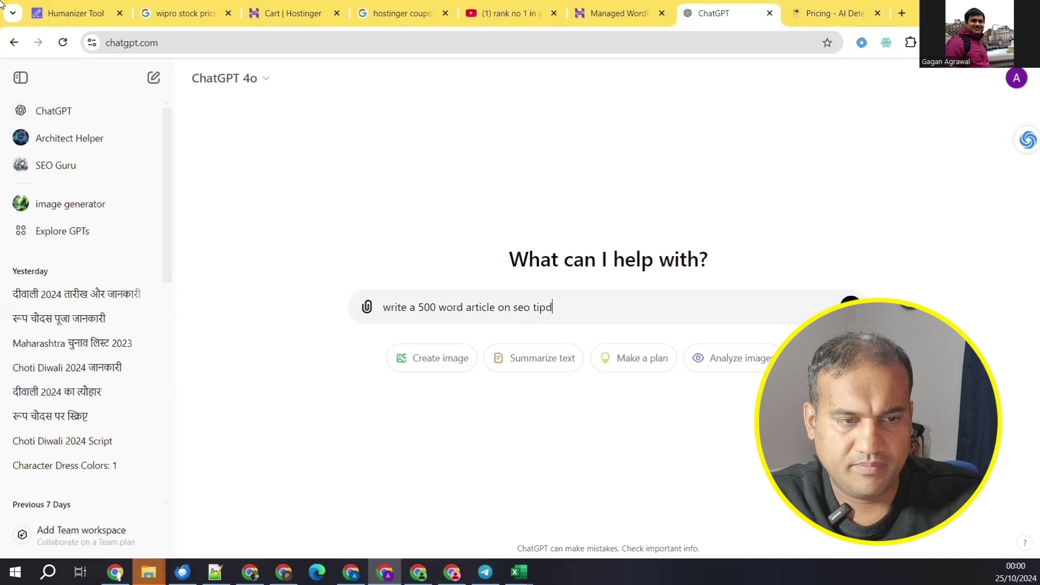
pyautogui.write('ips for')
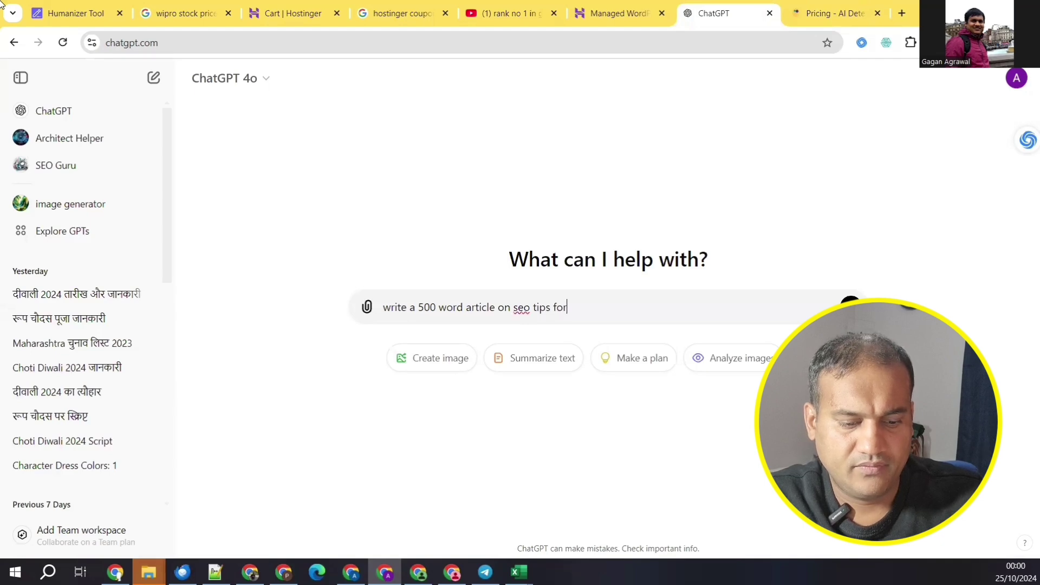
pyautogui.write(' beginner')
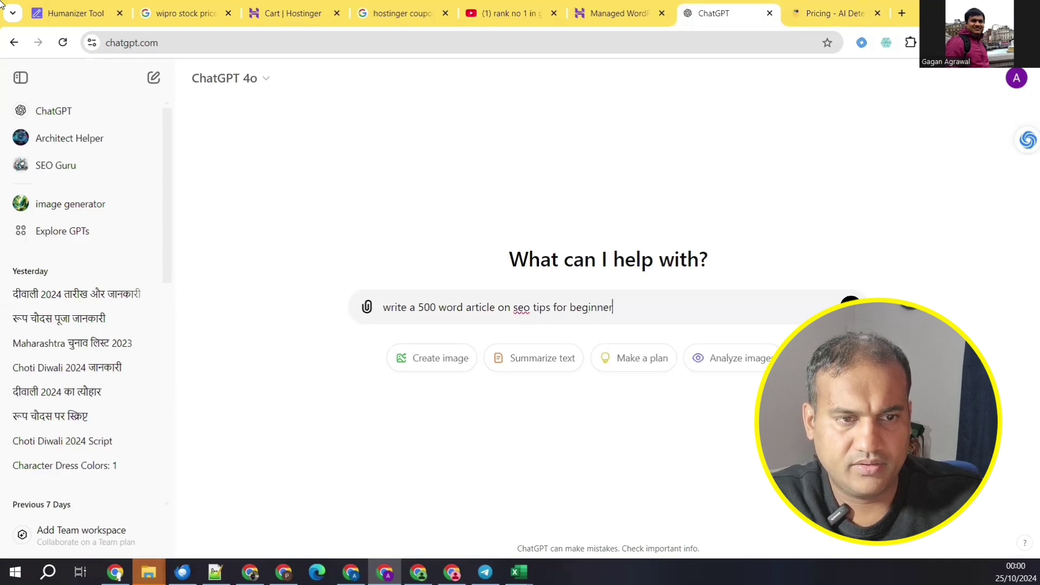
pyautogui.write('s and make sure ')
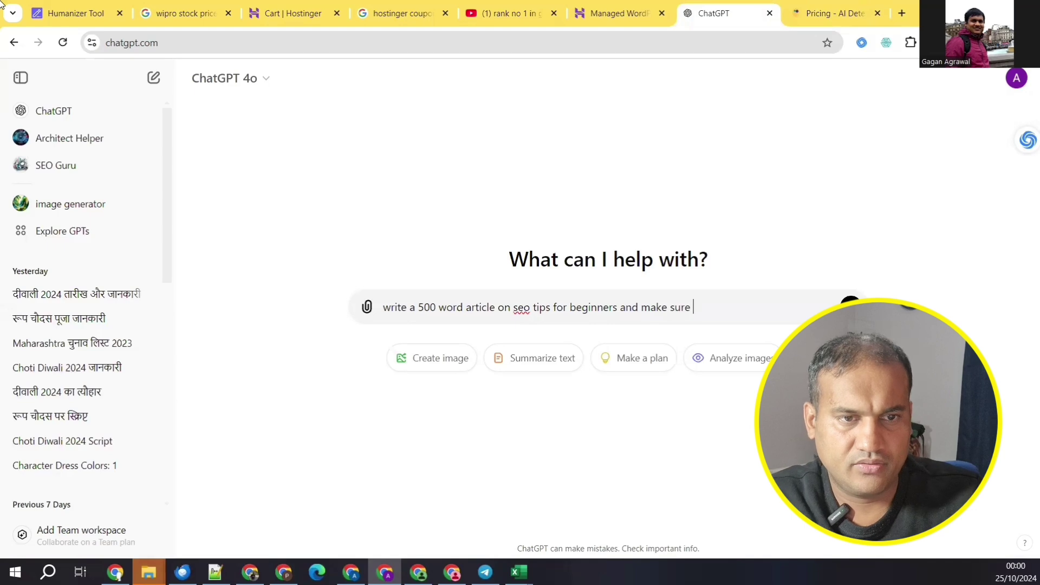
pyautogui.write('to humanise the content')
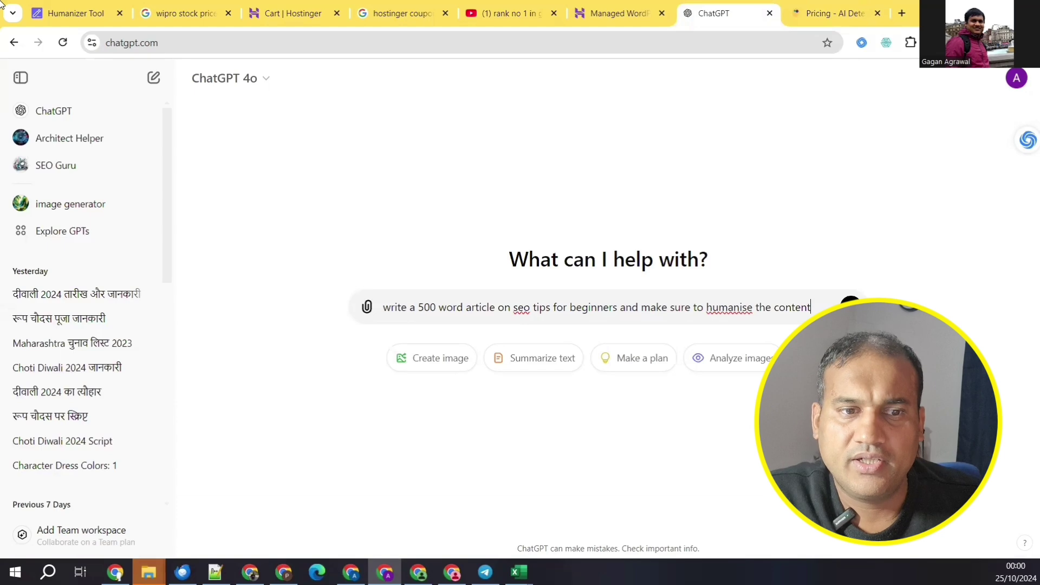
pyautogui.press('Return')
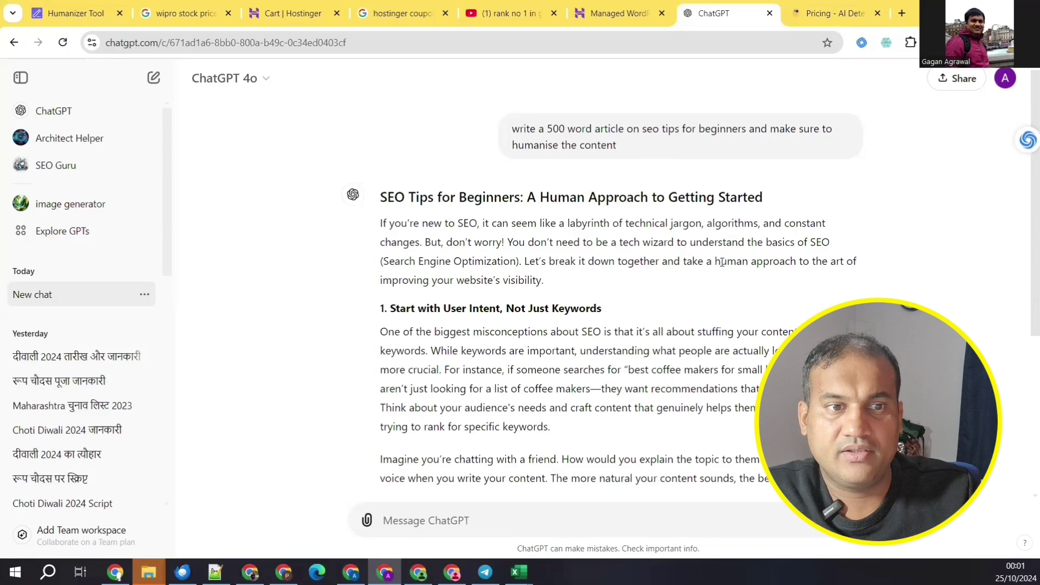
# Look through the generated SEO article and copy its full text from the title to the closing paragraph.
pyautogui.scroll(-5, 722, 256)
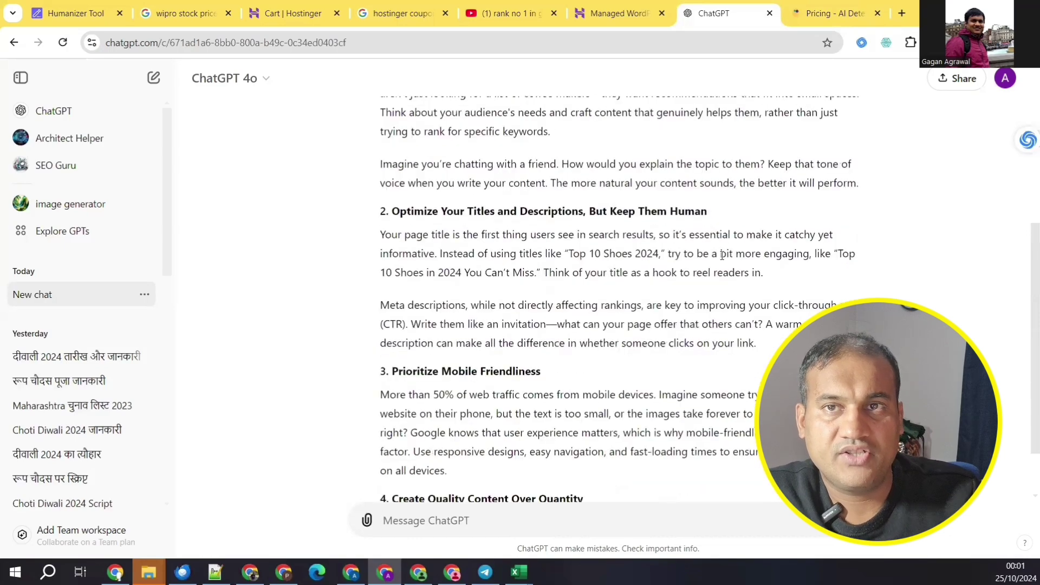
pyautogui.scroll(-2, 703, 263)
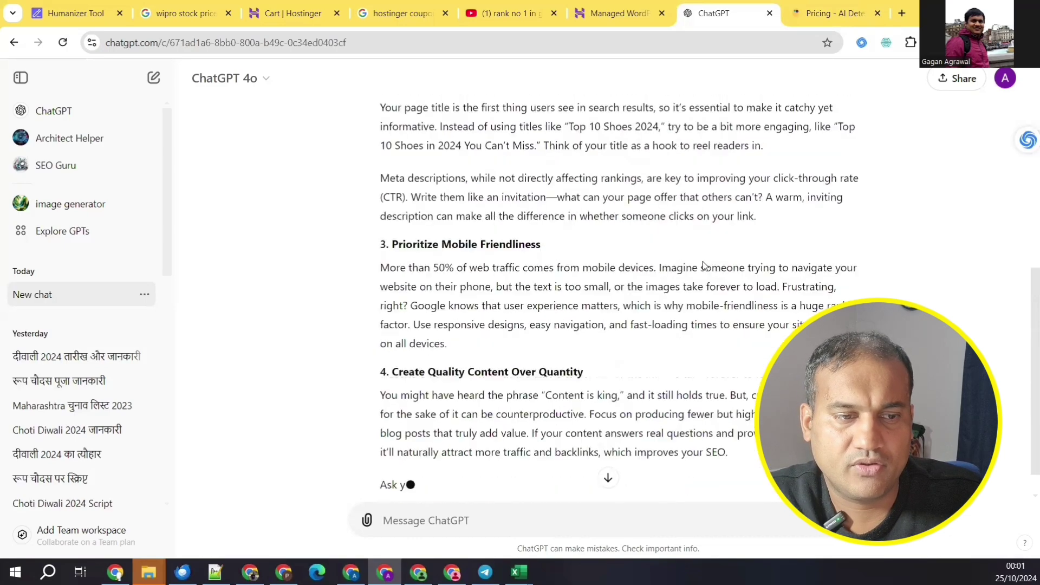
pyautogui.scroll(-2, 703, 261)
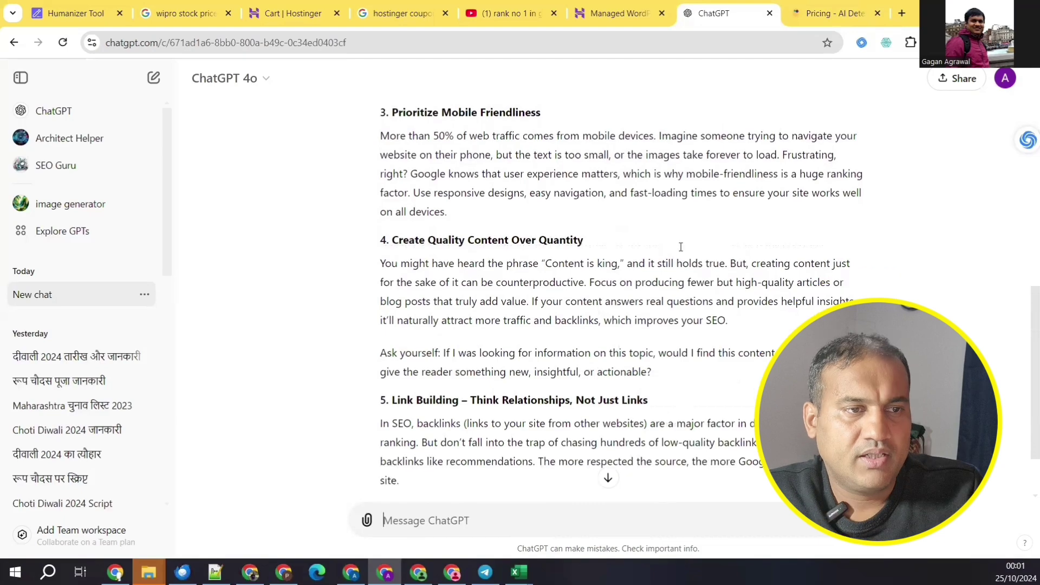
pyautogui.scroll(6, 670, 246)
pyautogui.scroll(3, 670, 245)
pyautogui.moveTo(387, 186); pyautogui.dragTo(388, 271)
# Switch to the AI Detector Pro dashboard, start a new AI scan, paste the copied article and analyze it.
pyautogui.hotkey('alt', 'Tab')
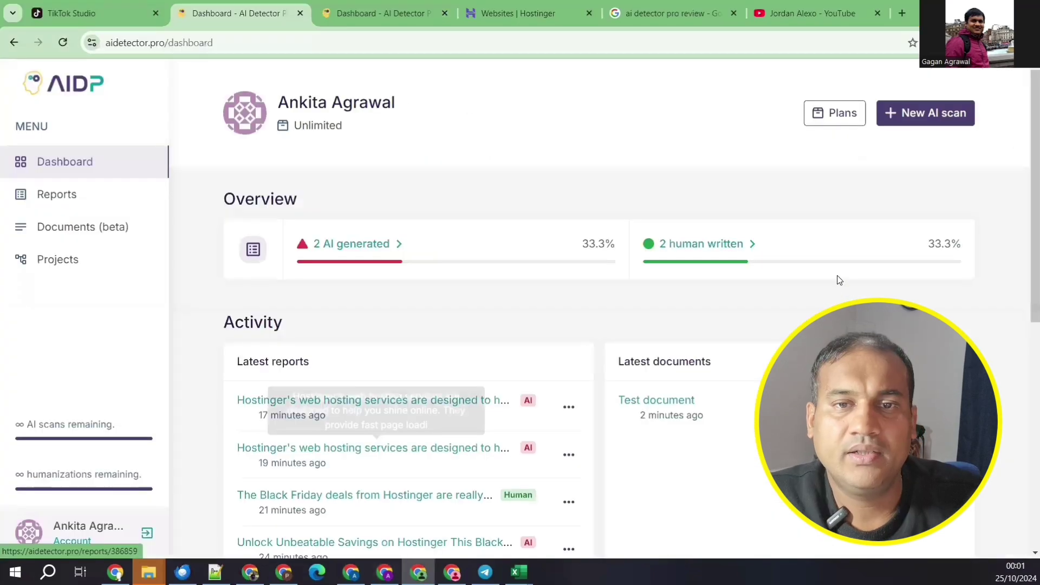
pyautogui.click(921, 119)
pyautogui.hotkey('ctrl', 'v')
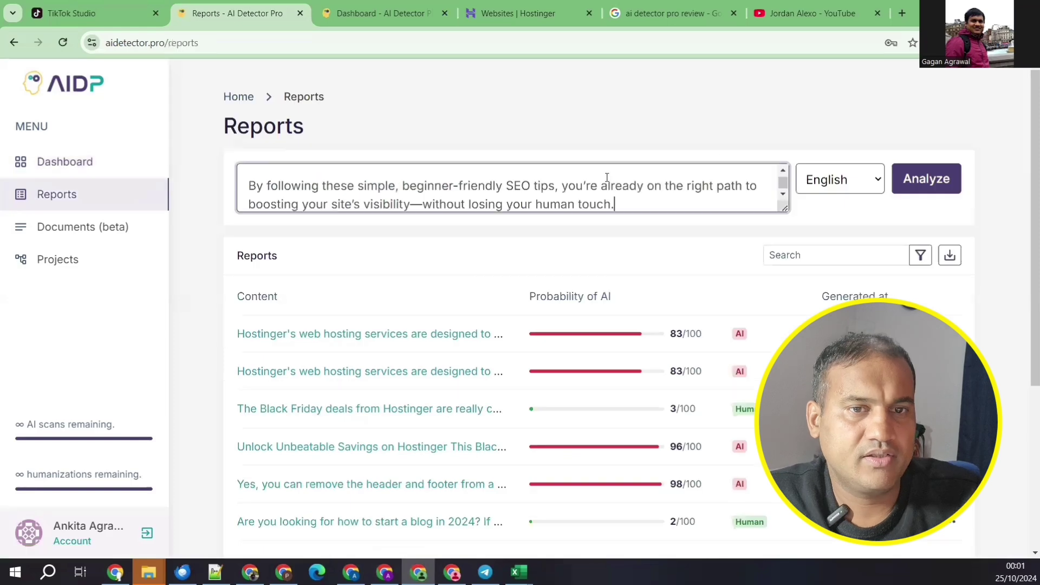
pyautogui.click(920, 188)
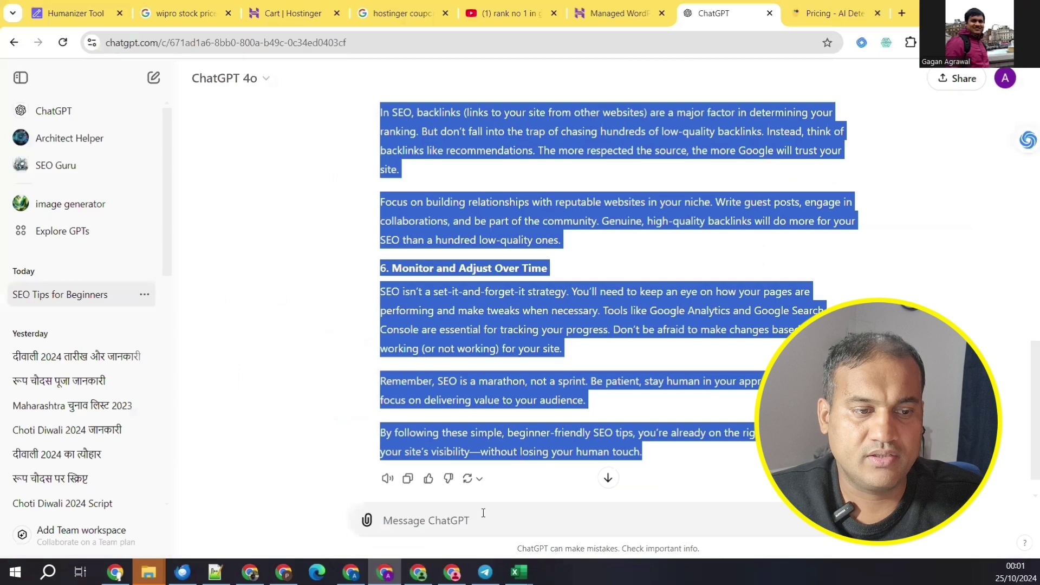
# Ask ChatGPT for a 500 word article on seo tips for beginners, humanised "by not including common AI words and use long and short sentences".
pyautogui.click(508, 520)
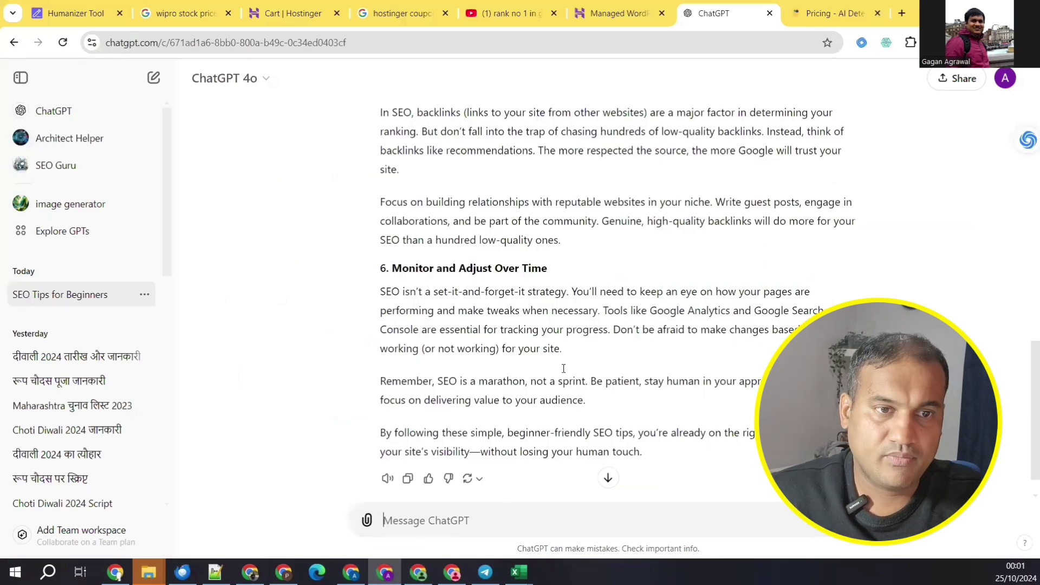
pyautogui.scroll(10, 598, 348)
pyautogui.scroll(6, 598, 348)
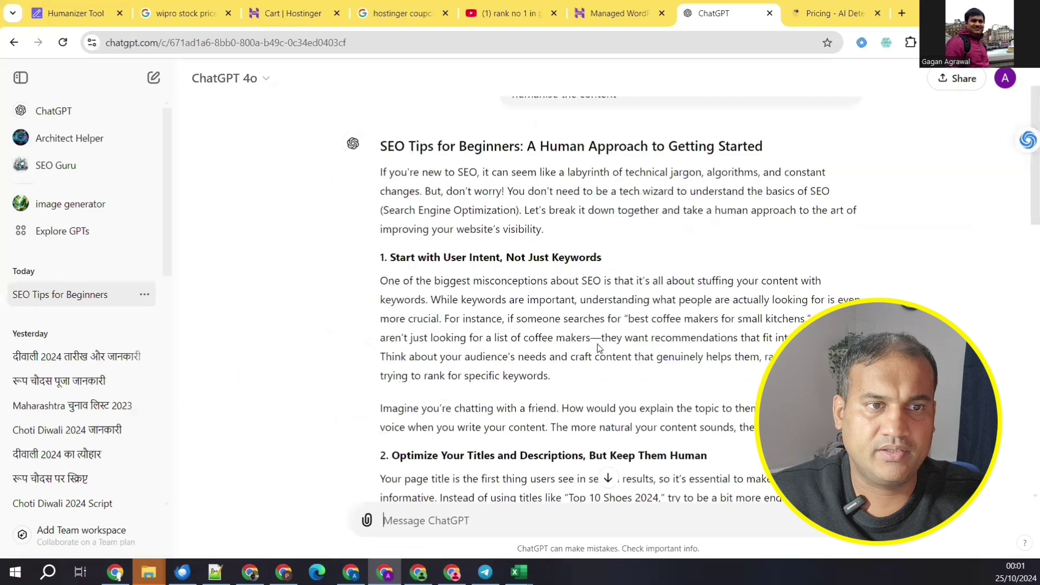
pyautogui.write('write a 500 word article on seo tips for beginners and make sure to humanise the content')
pyautogui.write('not including common AI words and use long and shot')
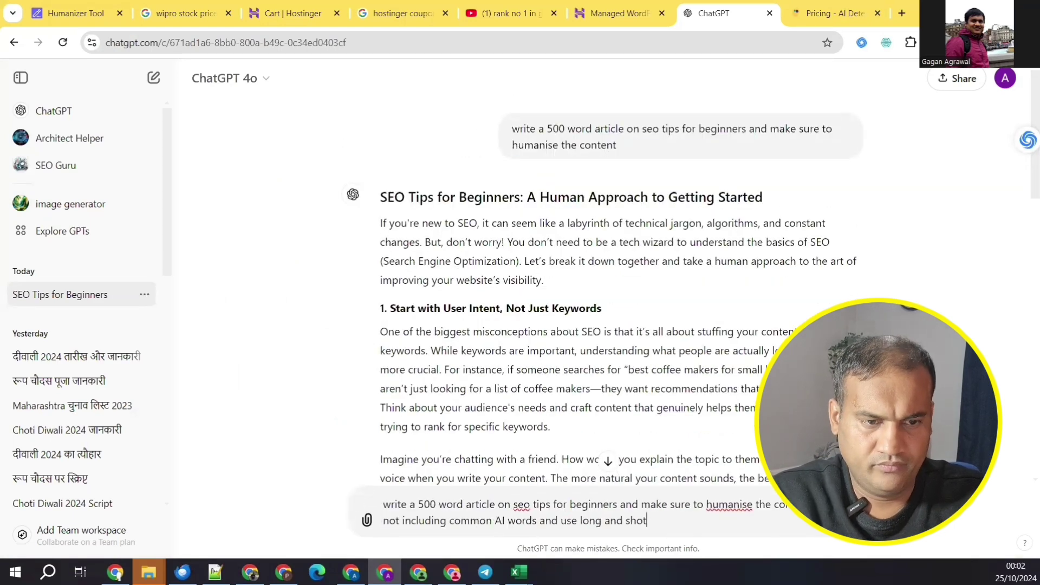
pyautogui.press('BackSpace')
pyautogui.write('rt sentences')
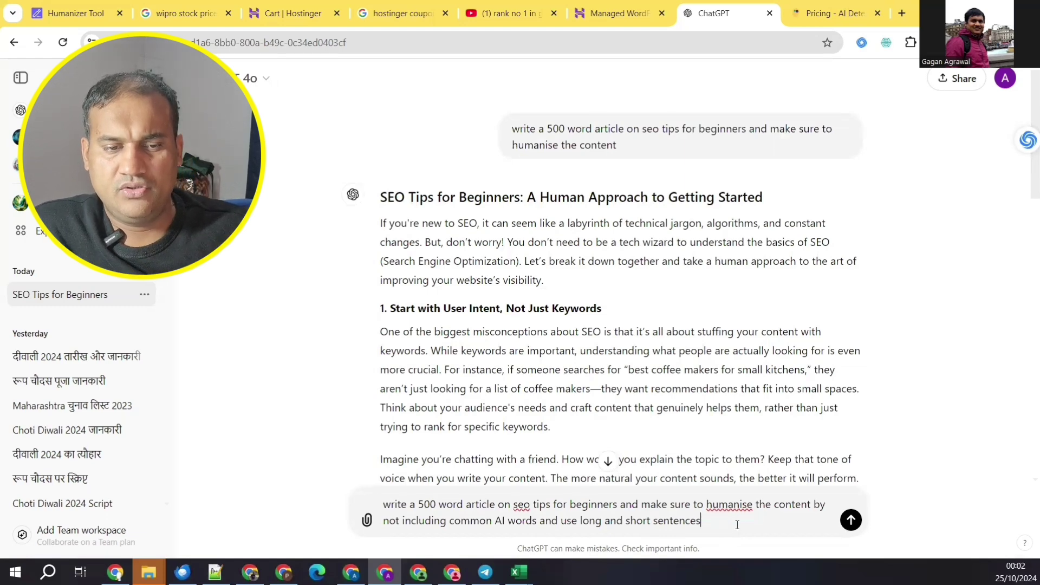
pyautogui.click(850, 520)
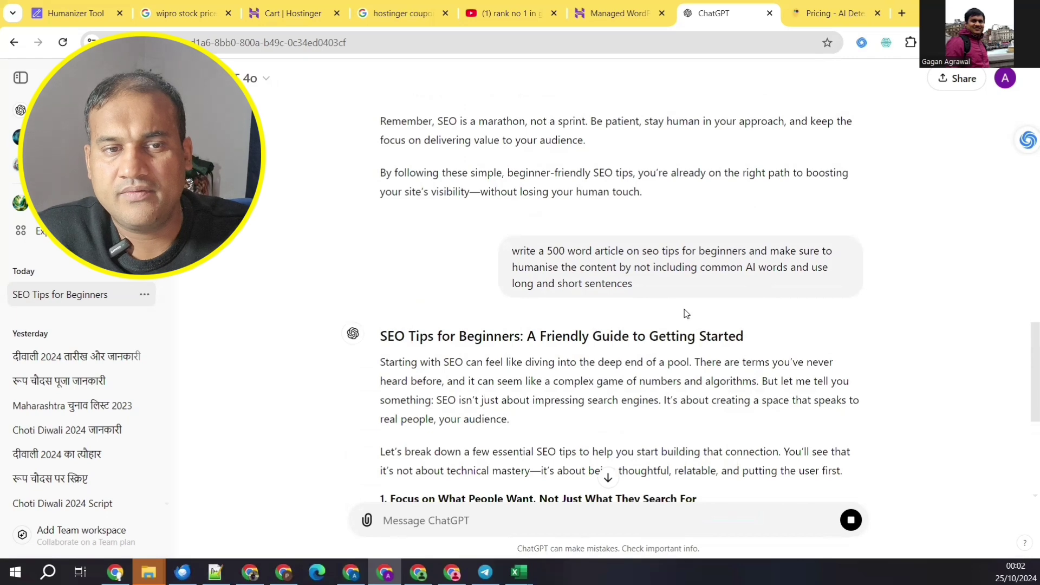
# Look through the newly generated "A Friendly Guide to Getting Started" article and copy its full text from the title onward.
pyautogui.scroll(-6, 671, 399)
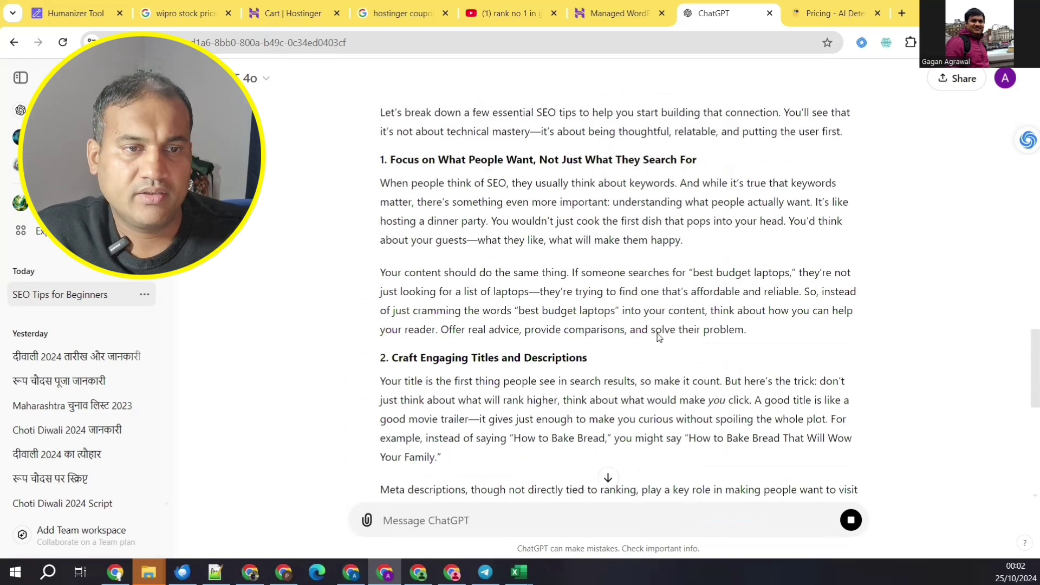
pyautogui.scroll(4, 606, 317)
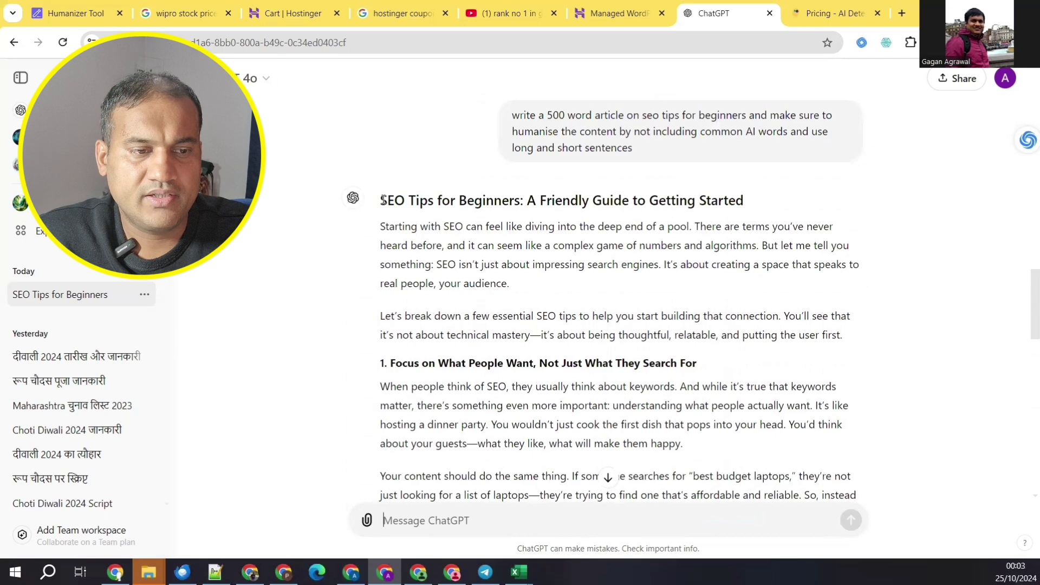
pyautogui.moveTo(379, 199); pyautogui.dragTo(733, 460)
pyautogui.scroll(-1, 733, 460)
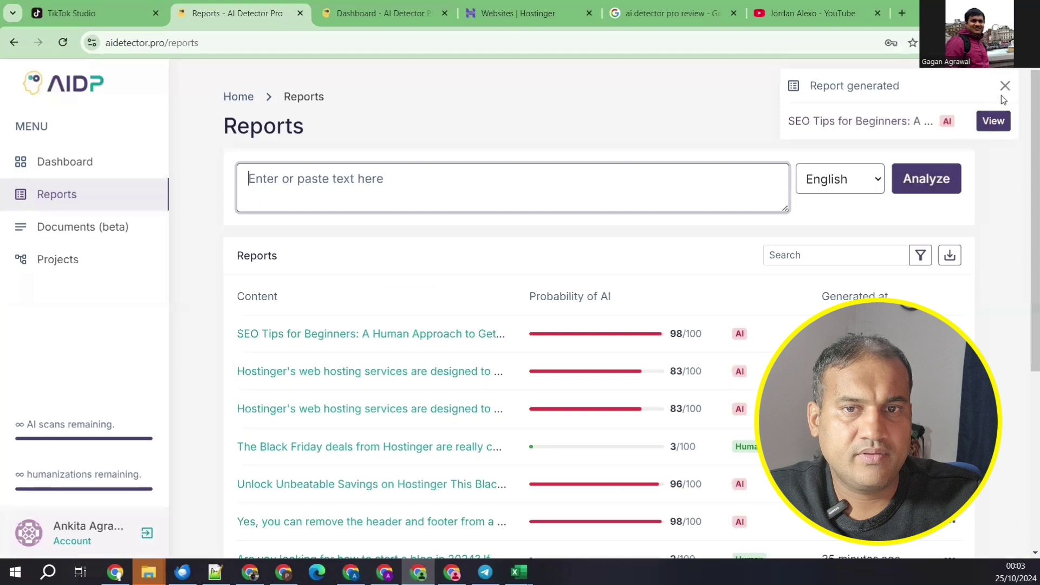
# On the AI Detector Pro Reports page, paste the copied article, analyze it in English and dismiss the report notifications.
pyautogui.click(1005, 88)
pyautogui.click(680, 174)
pyautogui.hotkey('ctrl', 'v')
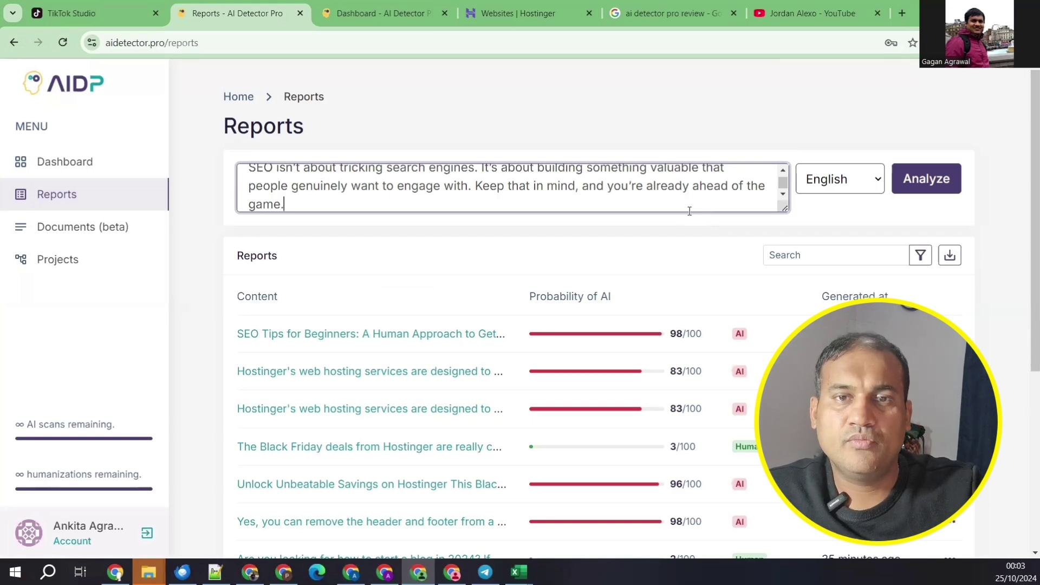
pyautogui.click(928, 179)
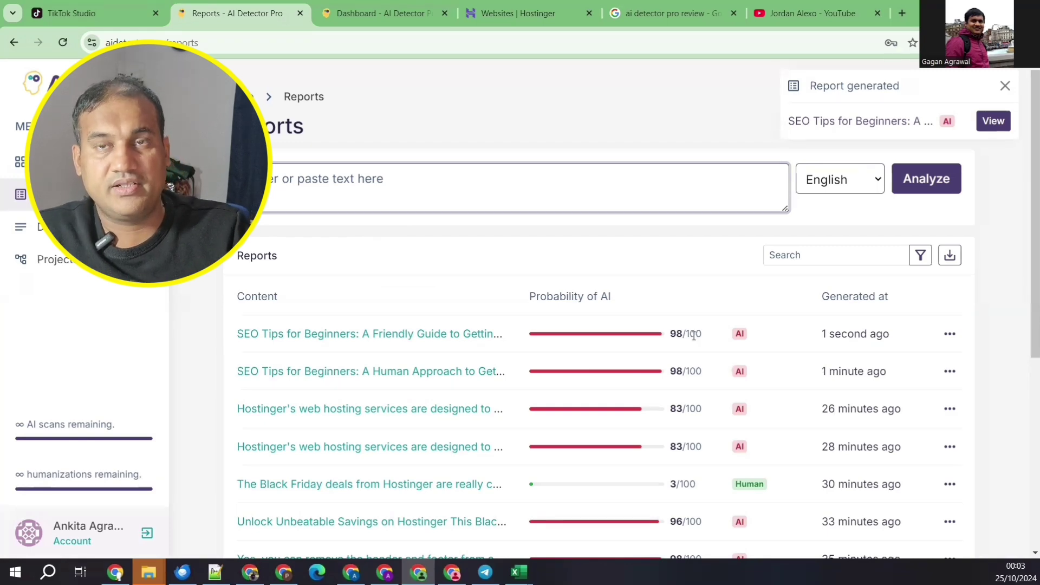
pyautogui.click(1005, 86)
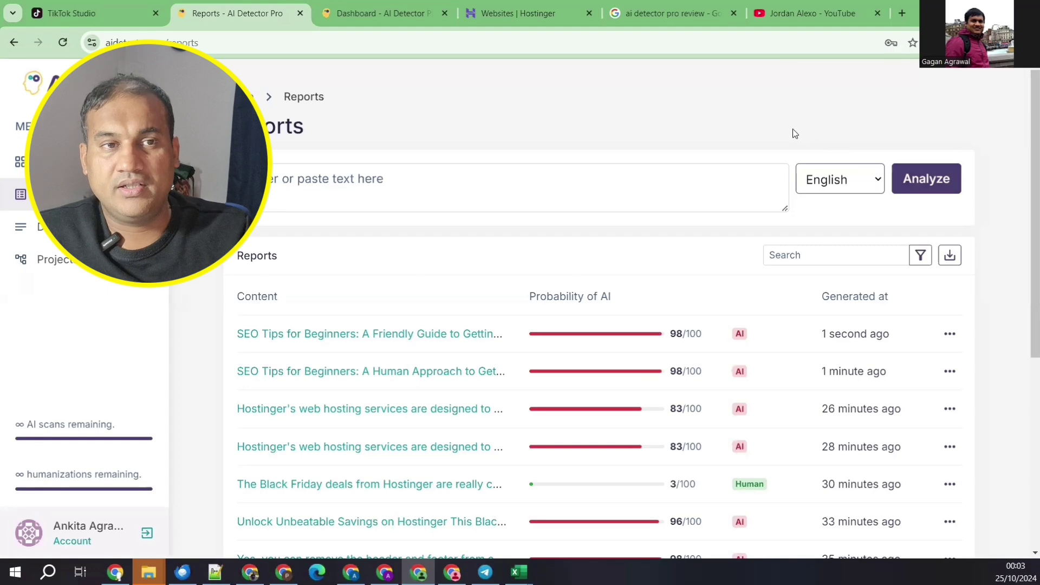
# Switch to the deepawaliseotips.com start-a-blog guide and copy its text from "Are you looking for" through the Blogger and WordPress comparison paragraph.
pyautogui.hotkey('alt', 'Tab')
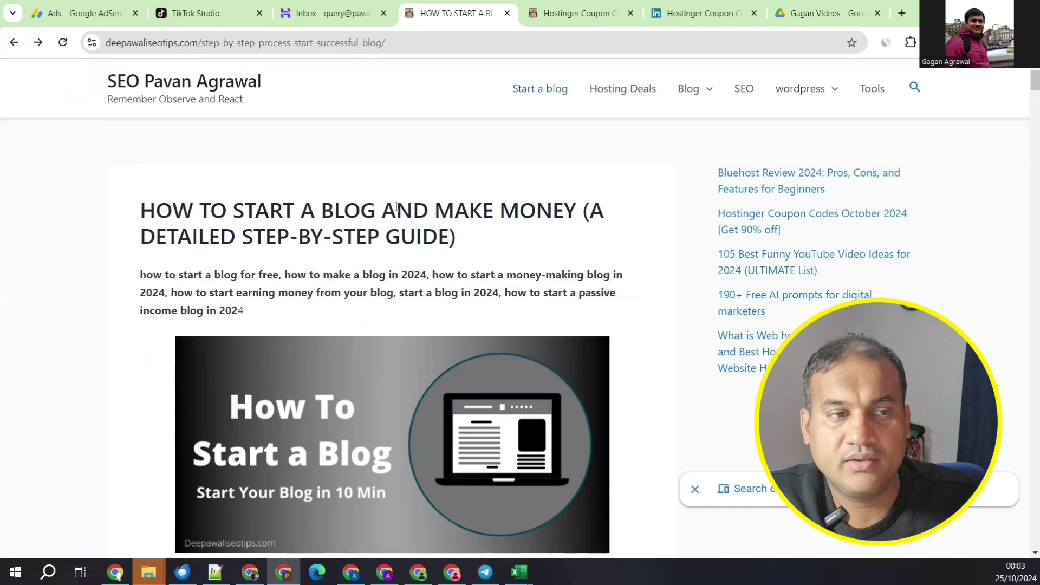
pyautogui.scroll(-4, 493, 254)
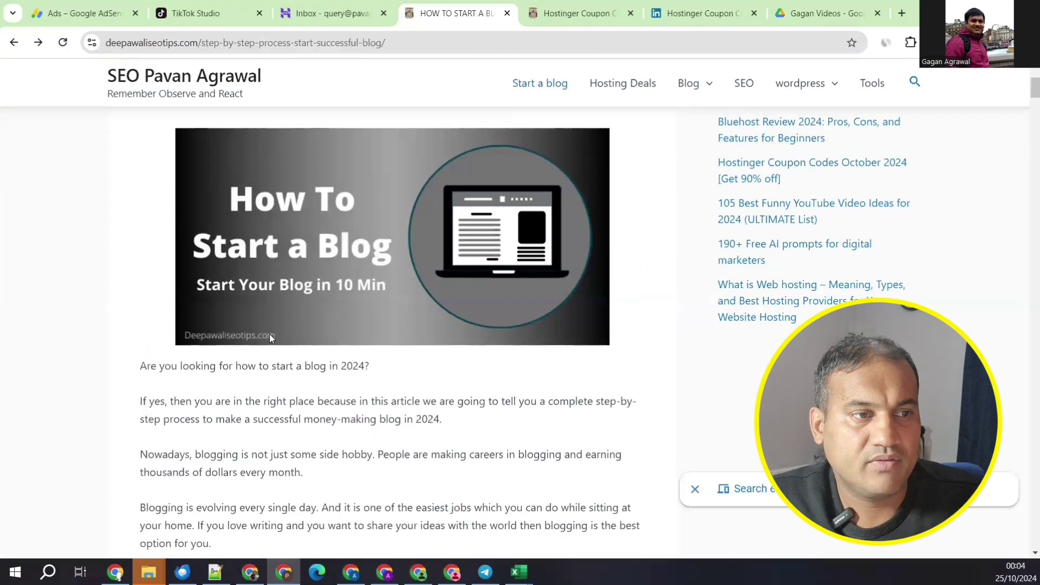
pyautogui.moveTo(141, 371); pyautogui.dragTo(575, 507)
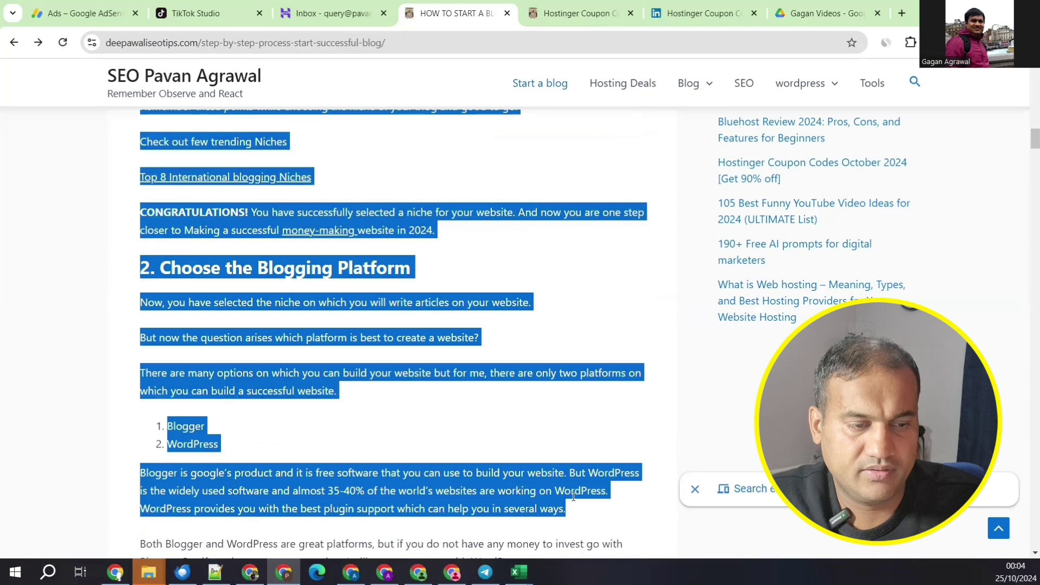
# Switch back to AI Detector Pro, paste the copied blog text and analyze it, accepting the new-lines warning.
pyautogui.hotkey('alt', 'Tab')
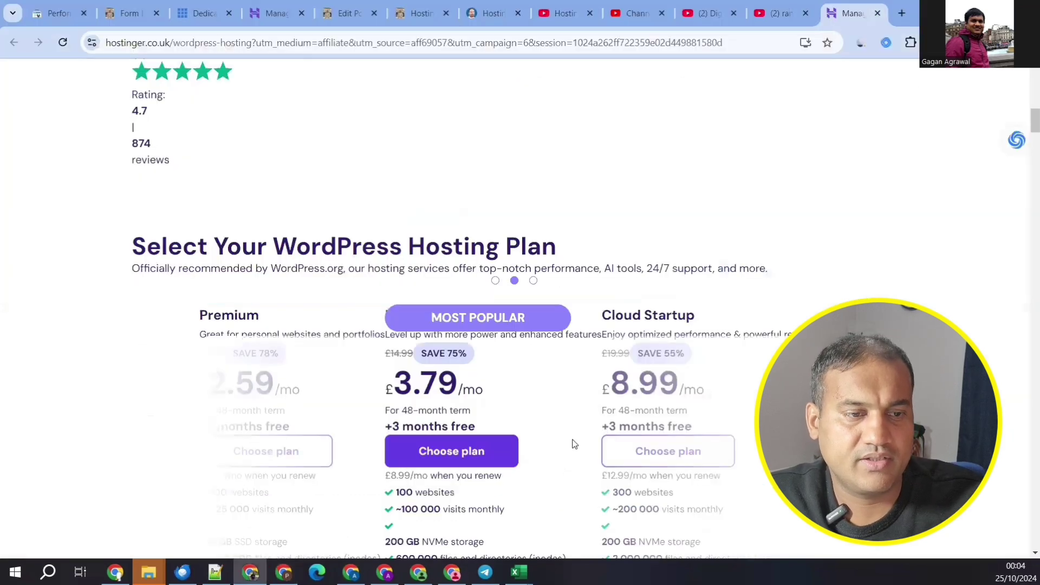
pyautogui.hotkey('alt', 'Tab')
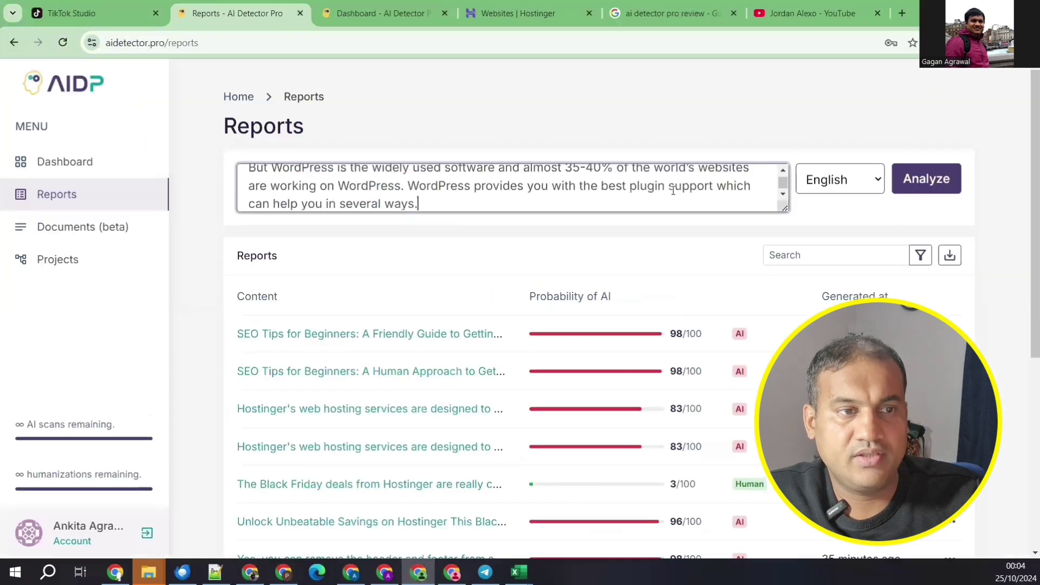
pyautogui.click(919, 191)
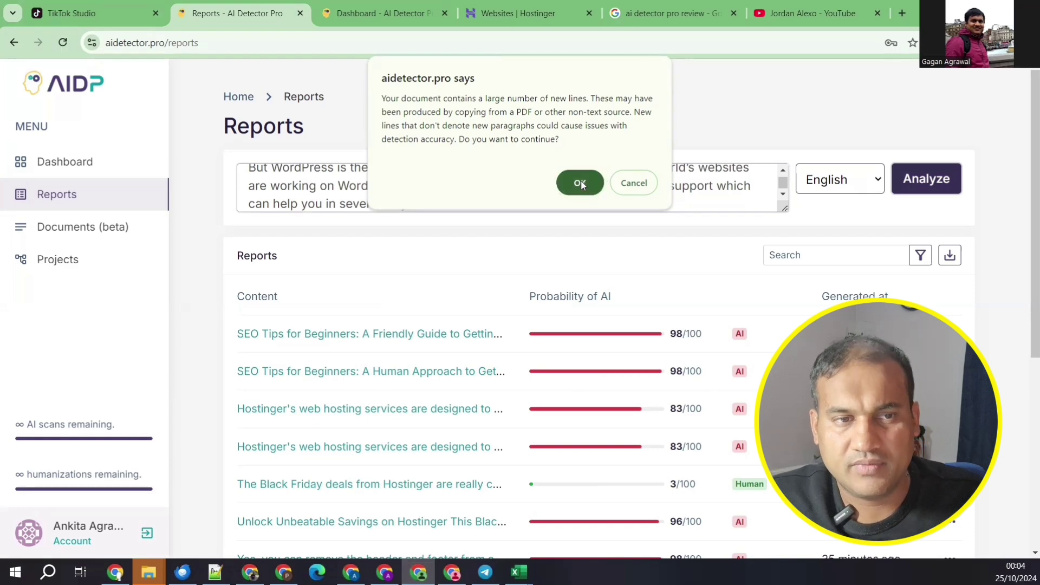
pyautogui.click(580, 183)
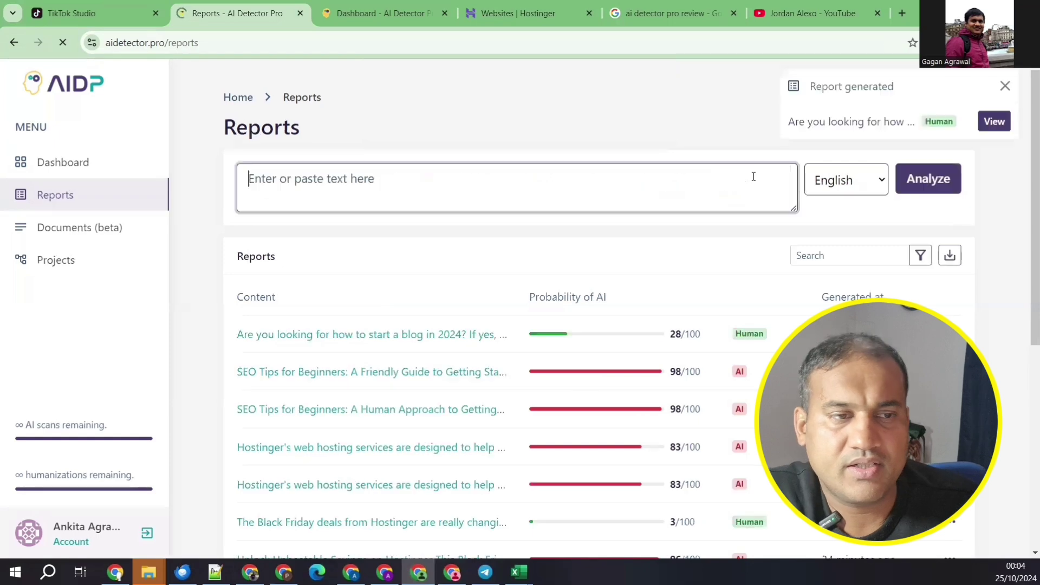
# Open the report for the "how to start a blog in 2024" text and review its overview and paragraph details.
pyautogui.scroll(-1, 576, 313)
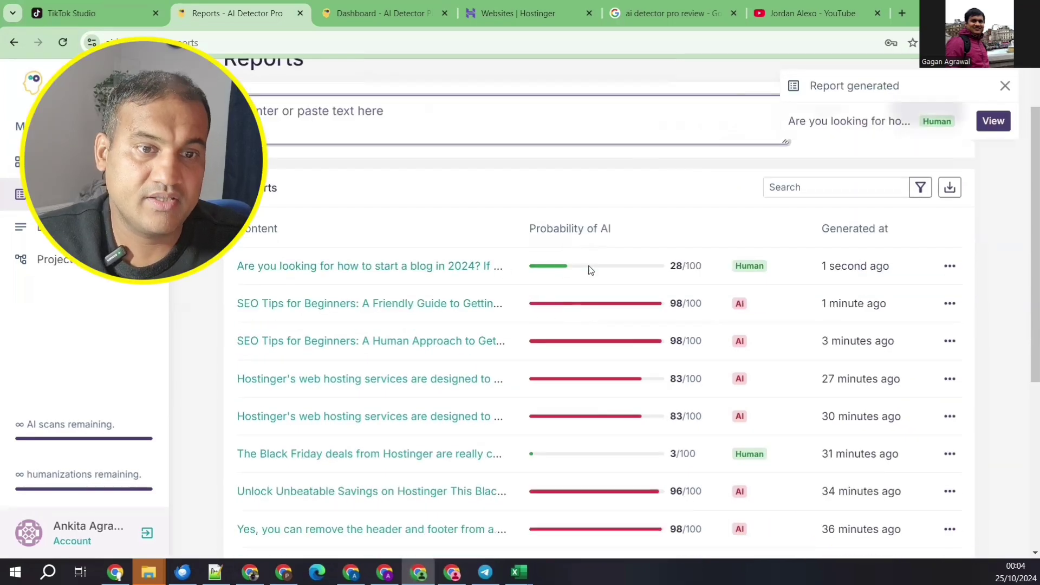
pyautogui.click(464, 275)
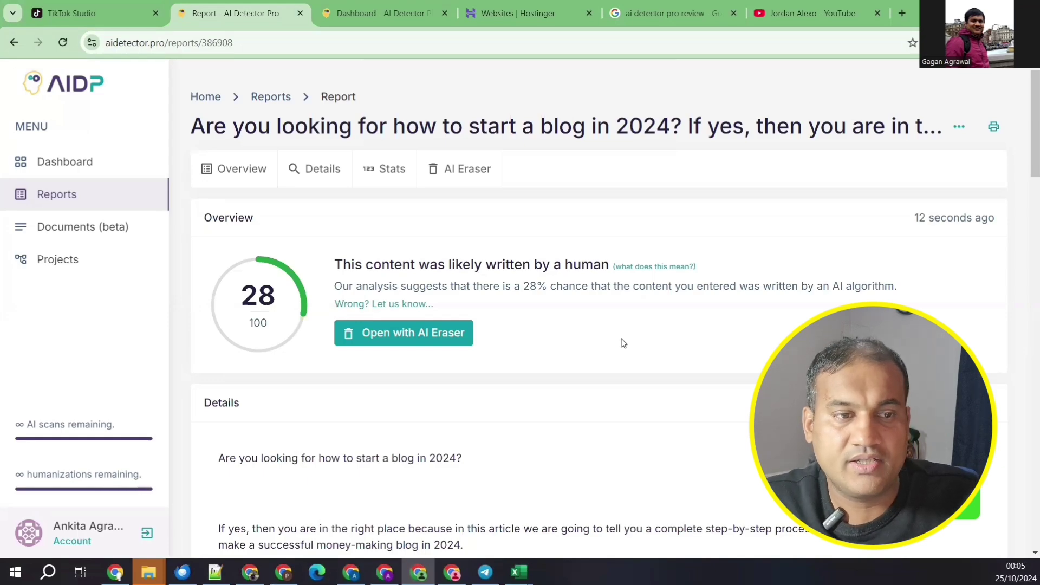
pyautogui.scroll(-15, 667, 333)
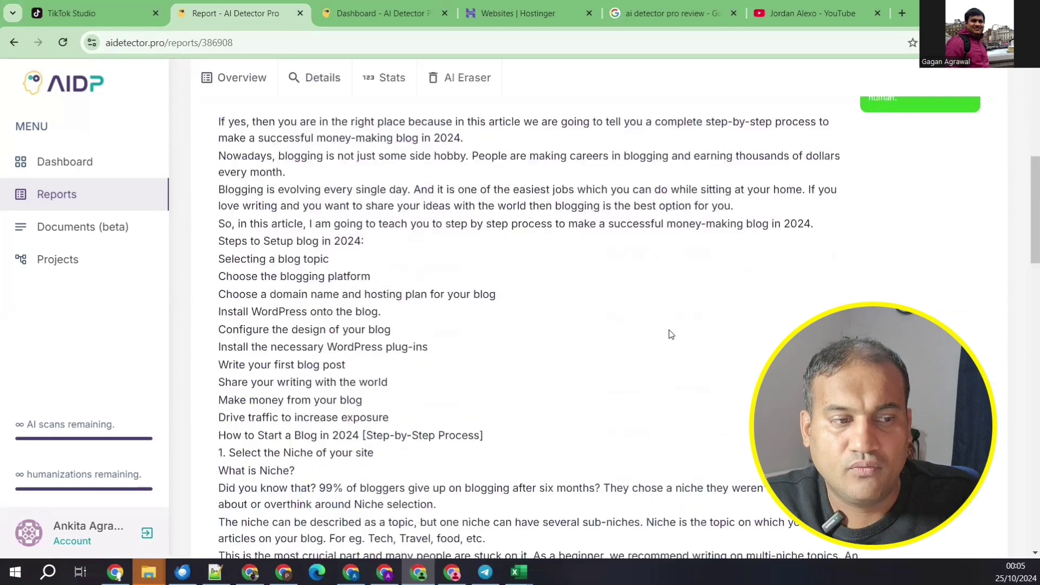
pyautogui.scroll(-1, 670, 334)
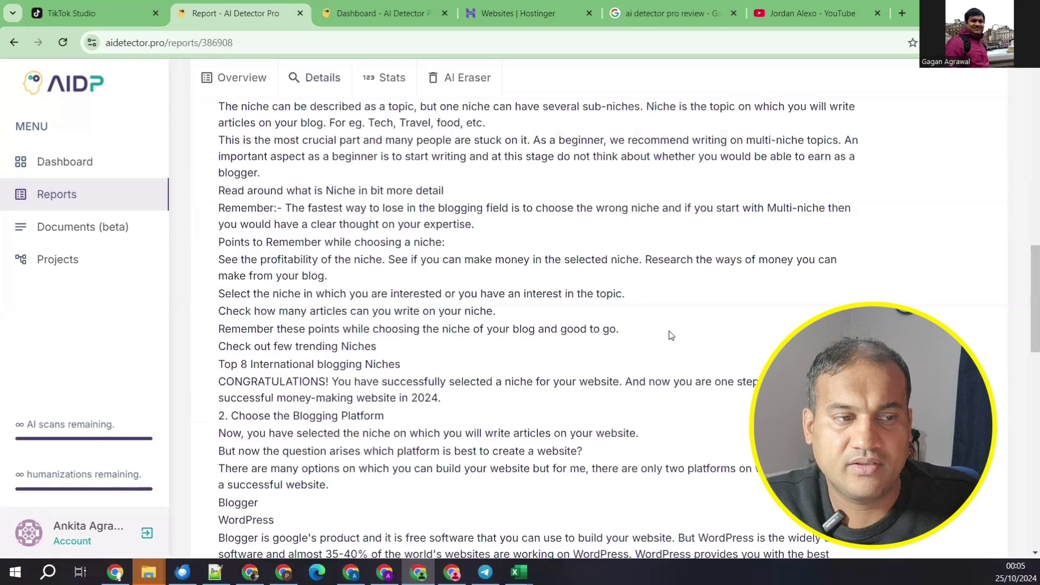
pyautogui.scroll(-4, 669, 331)
pyautogui.scroll(6, 669, 326)
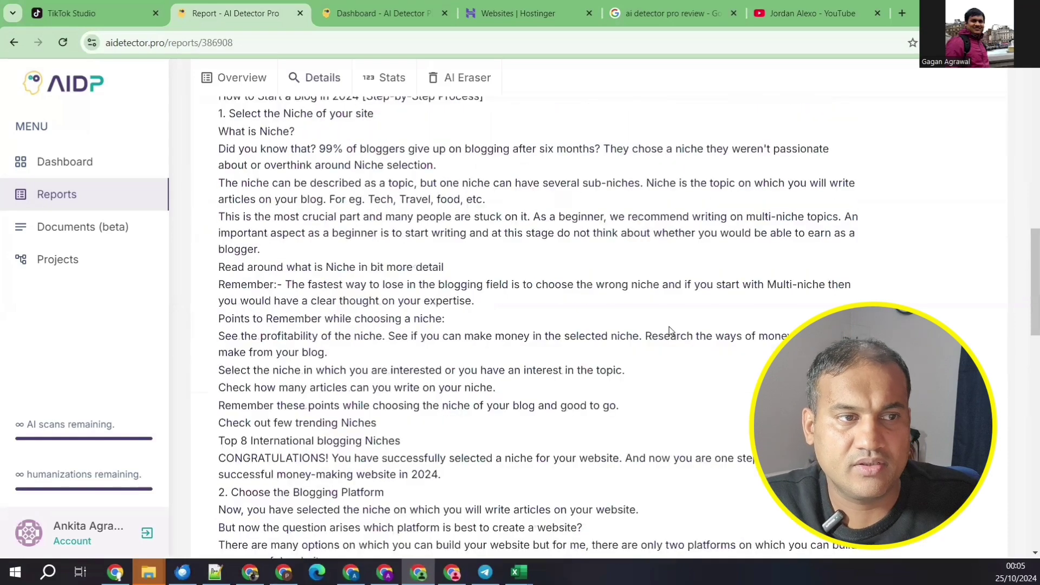
pyautogui.scroll(12, 668, 327)
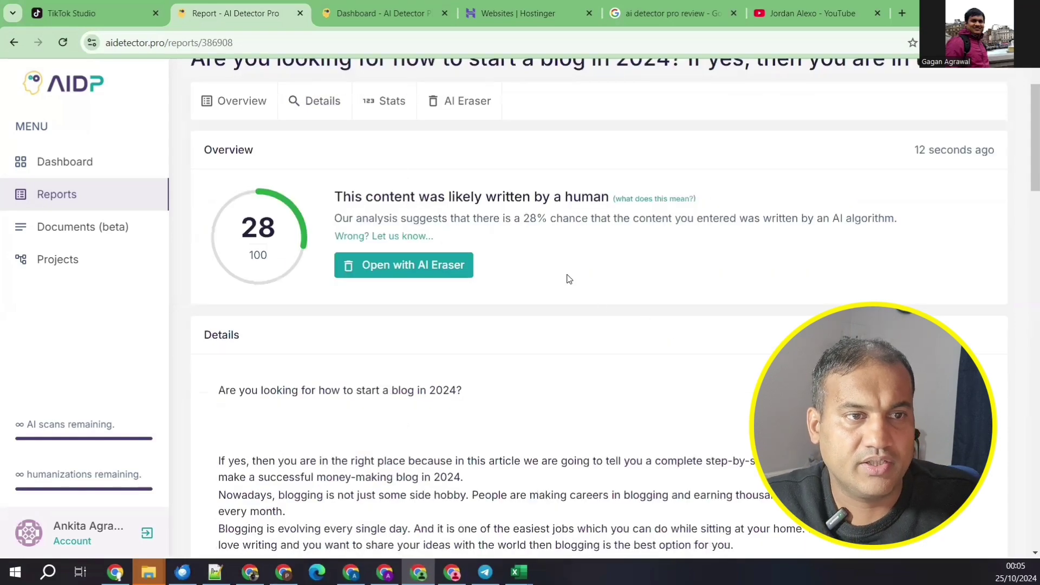
# Examine the tonal analysis plot and additional statistics in the blog text's report.
pyautogui.scroll(-20, 691, 313)
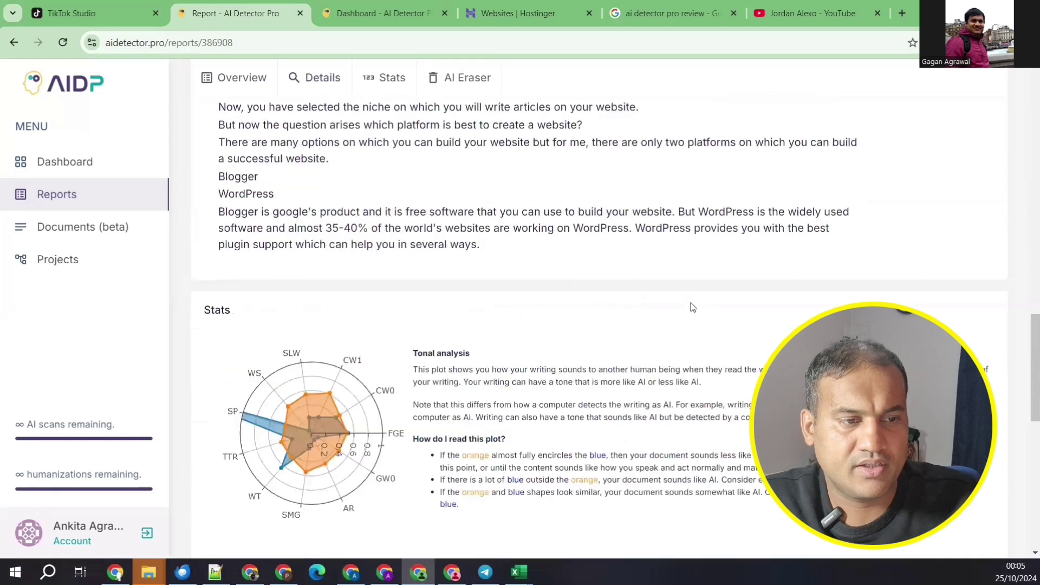
pyautogui.scroll(-4, 693, 308)
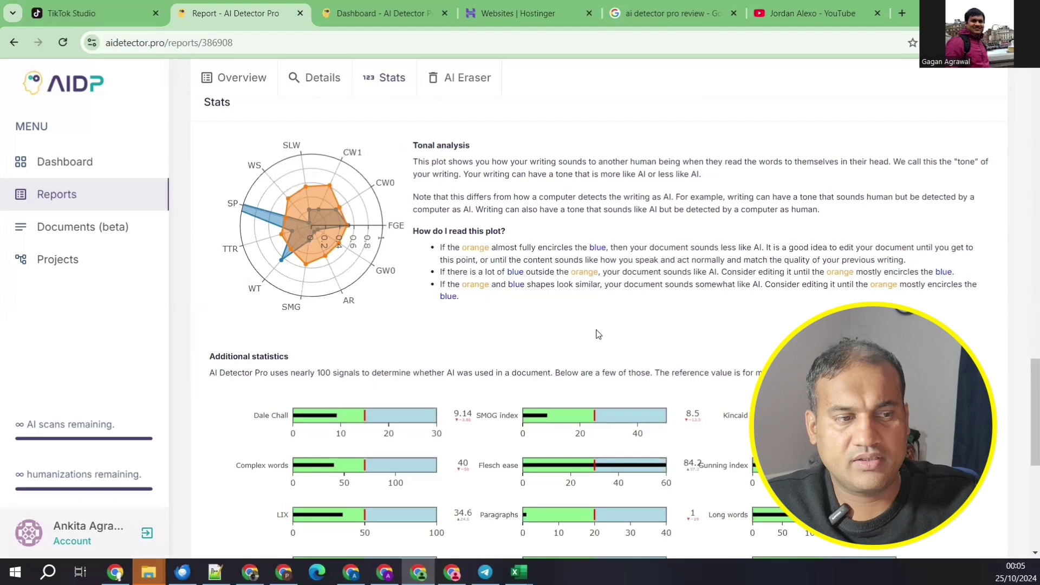
pyautogui.scroll(-3, 596, 332)
pyautogui.scroll(-5, 596, 325)
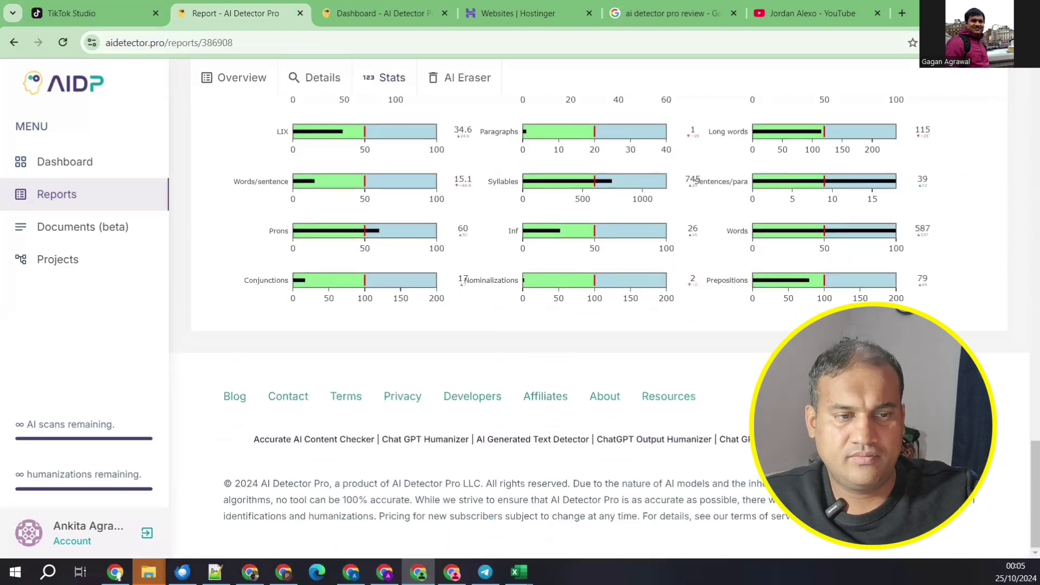
pyautogui.scroll(6, 596, 325)
pyautogui.scroll(15, 405, 194)
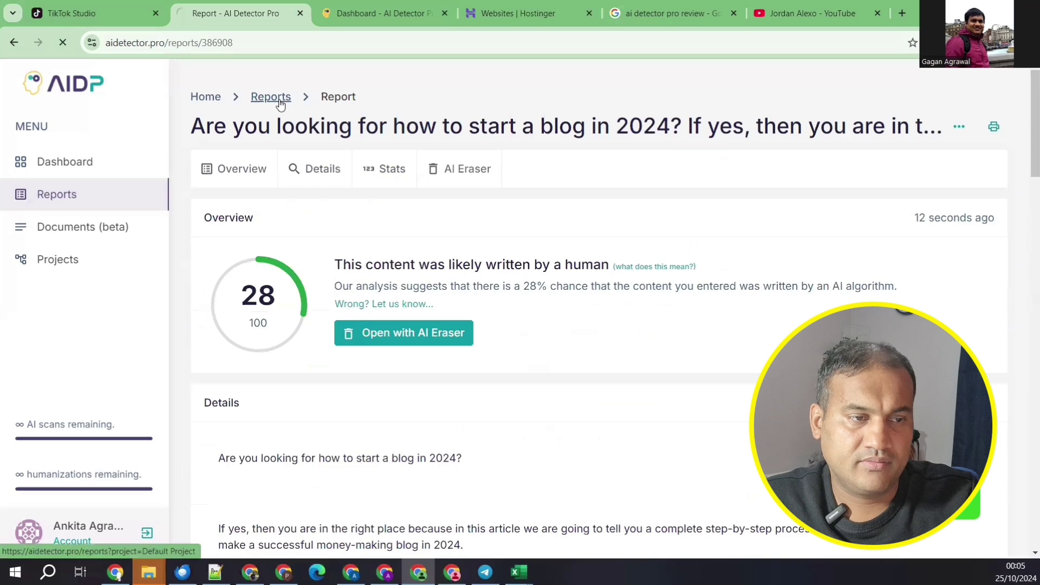
# Open the report for "SEO Tips for Beginners: A Friendly Guide" and examine the highlighted phrases and paragraph flags in its details.
pyautogui.click(280, 104)
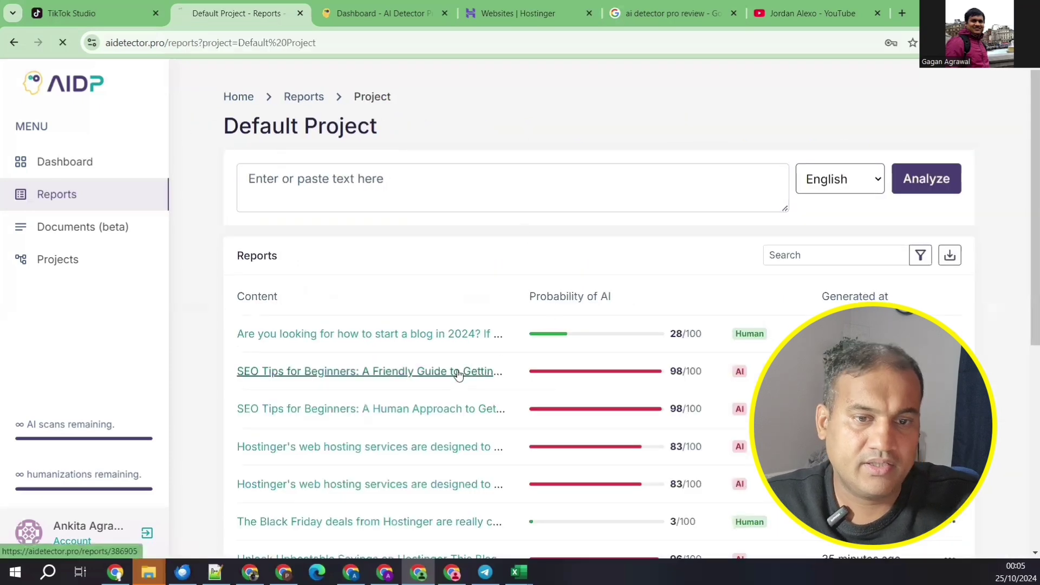
pyautogui.click(458, 372)
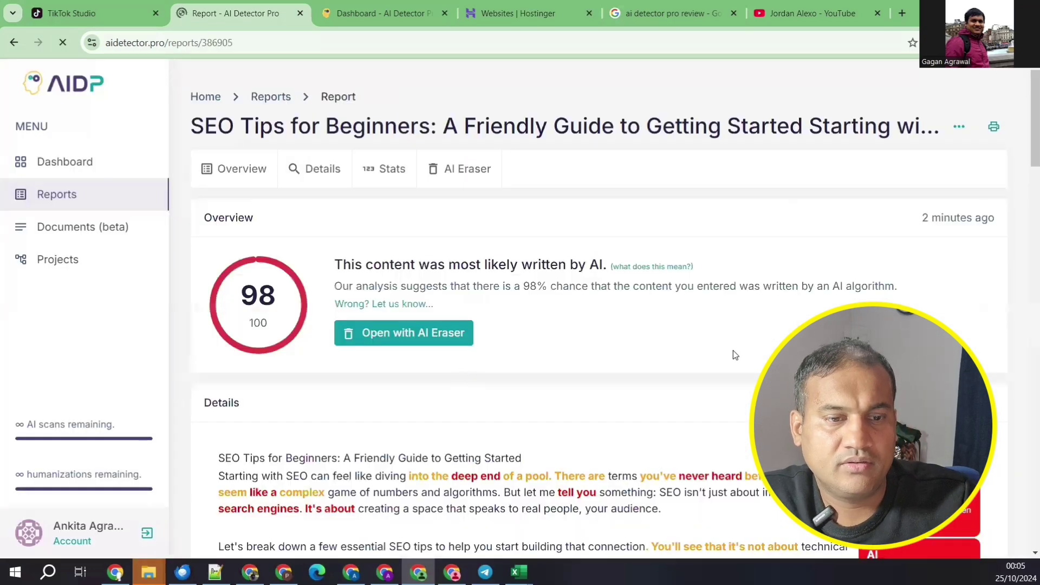
pyautogui.scroll(-3, 735, 355)
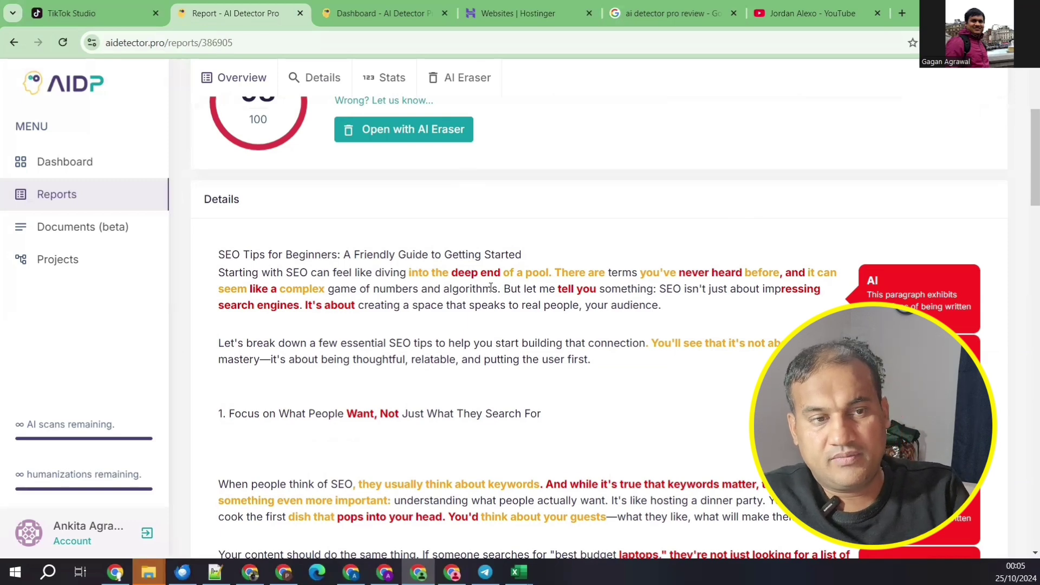
pyautogui.moveTo(458, 274); pyautogui.dragTo(501, 270)
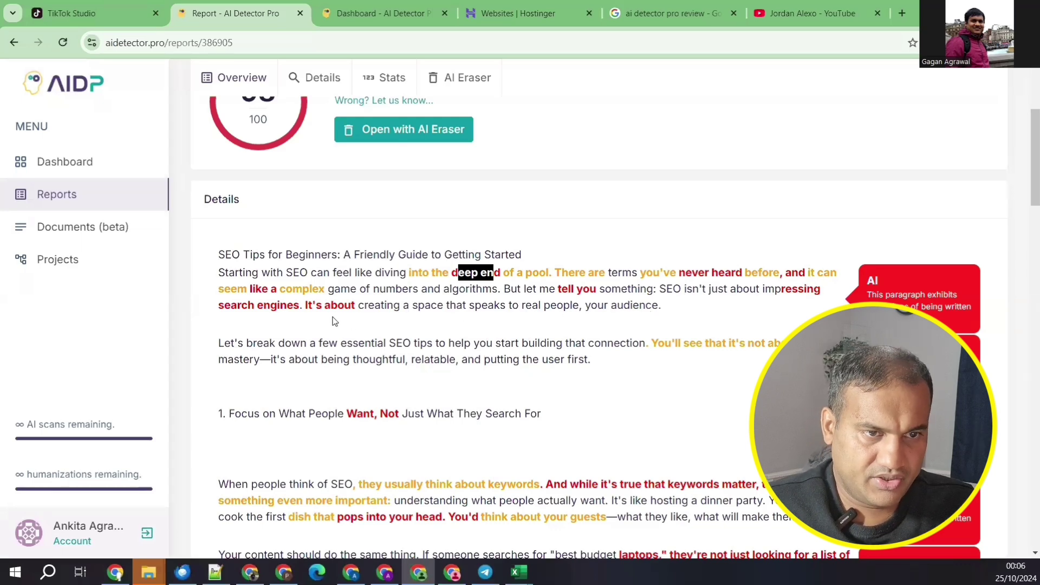
pyautogui.moveTo(562, 273); pyautogui.dragTo(608, 272)
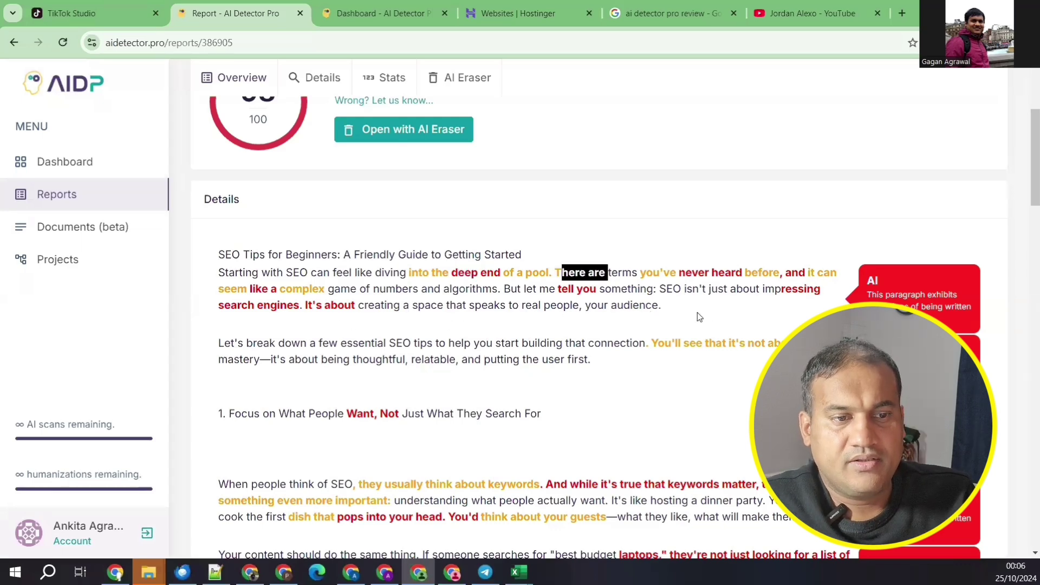
pyautogui.scroll(-6, 699, 317)
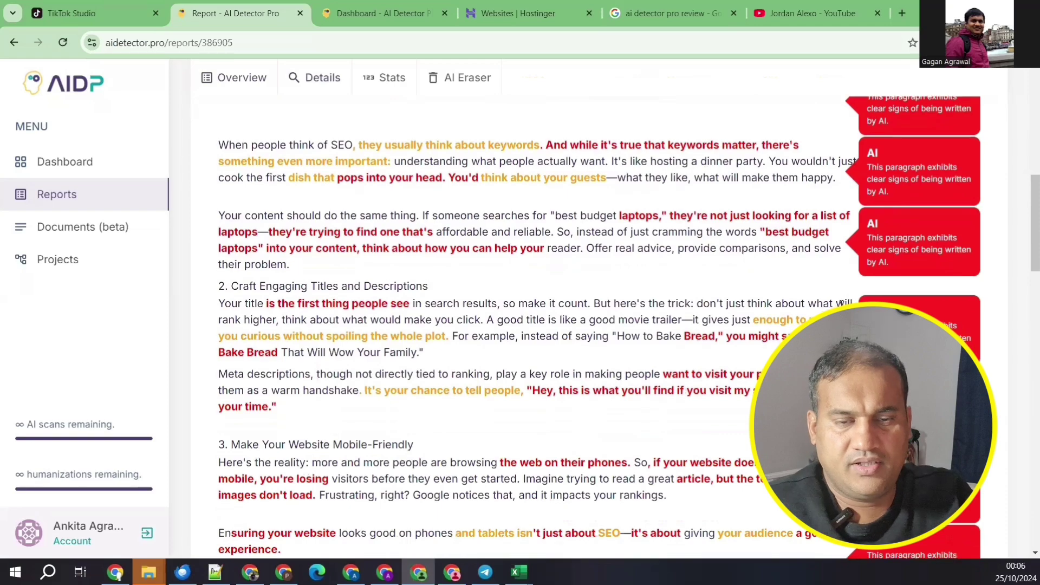
pyautogui.scroll(-7, 842, 303)
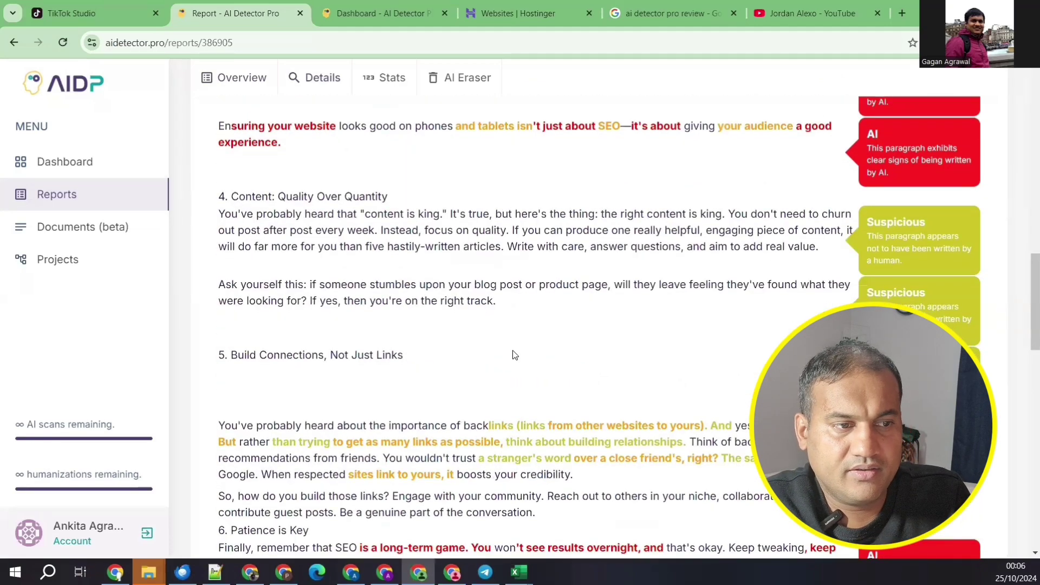
# Check the paragraph flags in the report's last sections and open the SEO article with AI Eraser.
pyautogui.moveTo(403, 355); pyautogui.dragTo(216, 199)
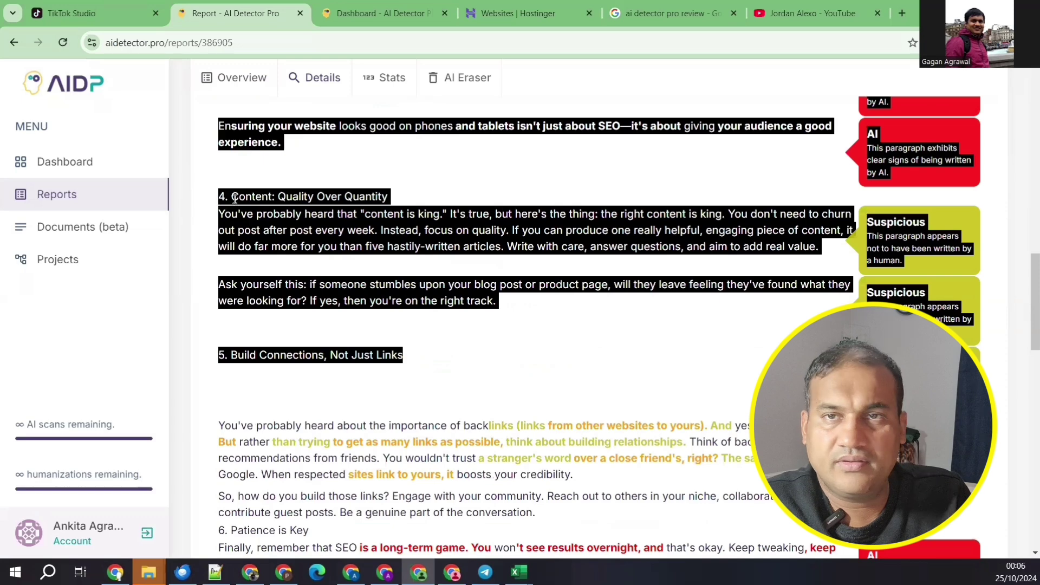
pyautogui.click(650, 354)
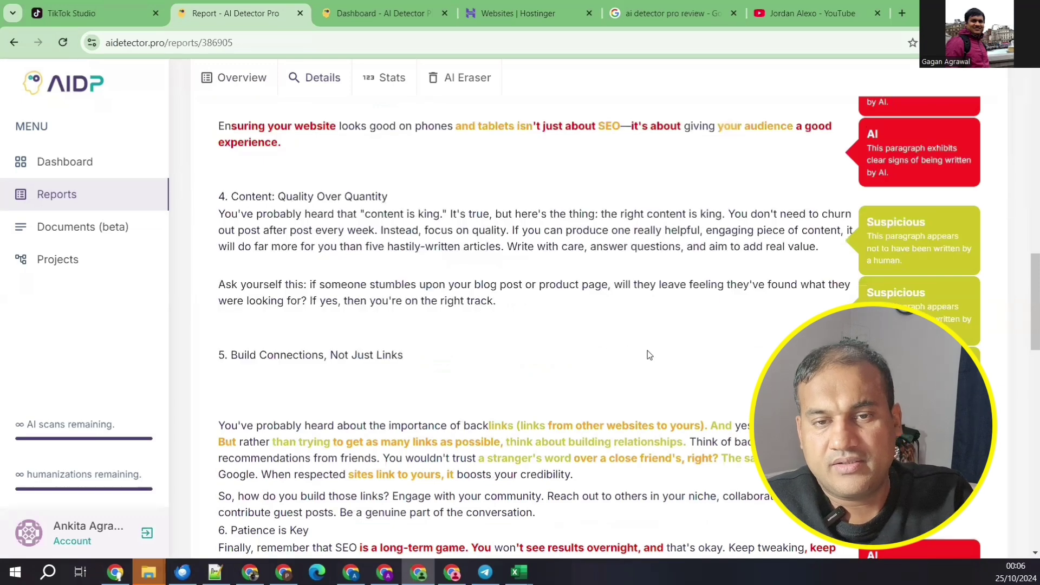
pyautogui.scroll(-3, 649, 354)
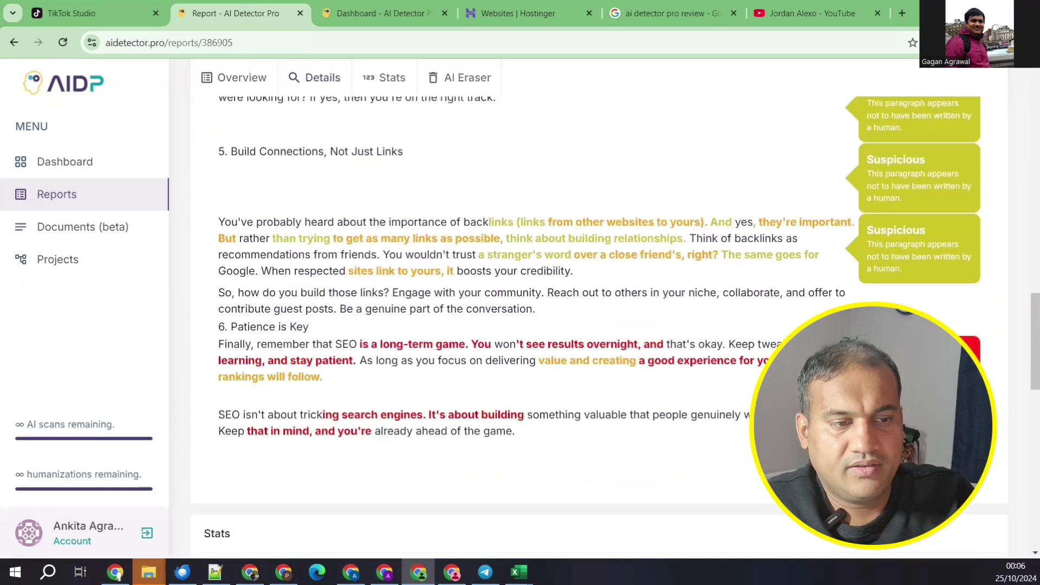
pyautogui.scroll(6, 749, 440)
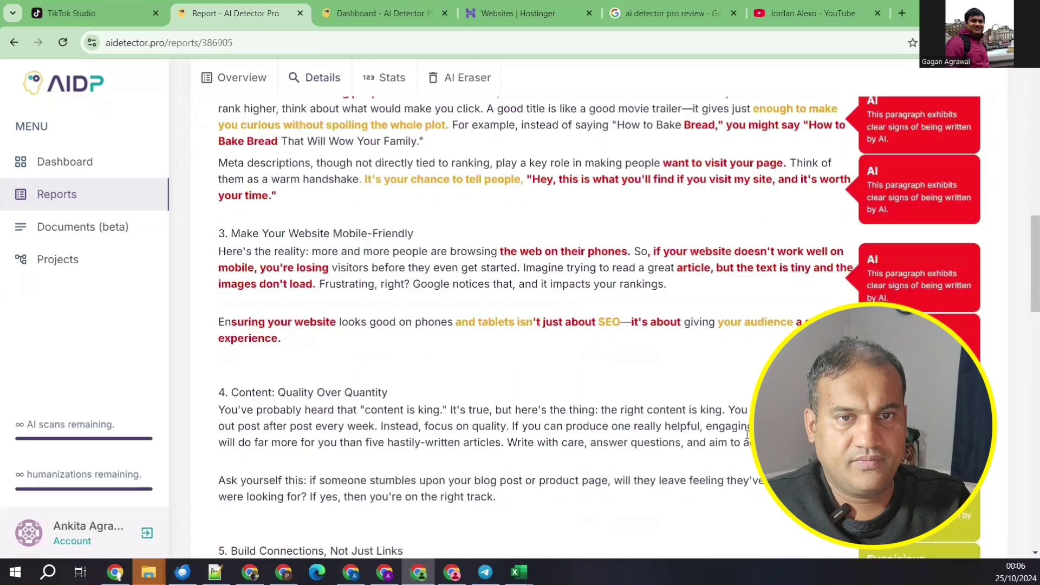
pyautogui.scroll(10, 758, 491)
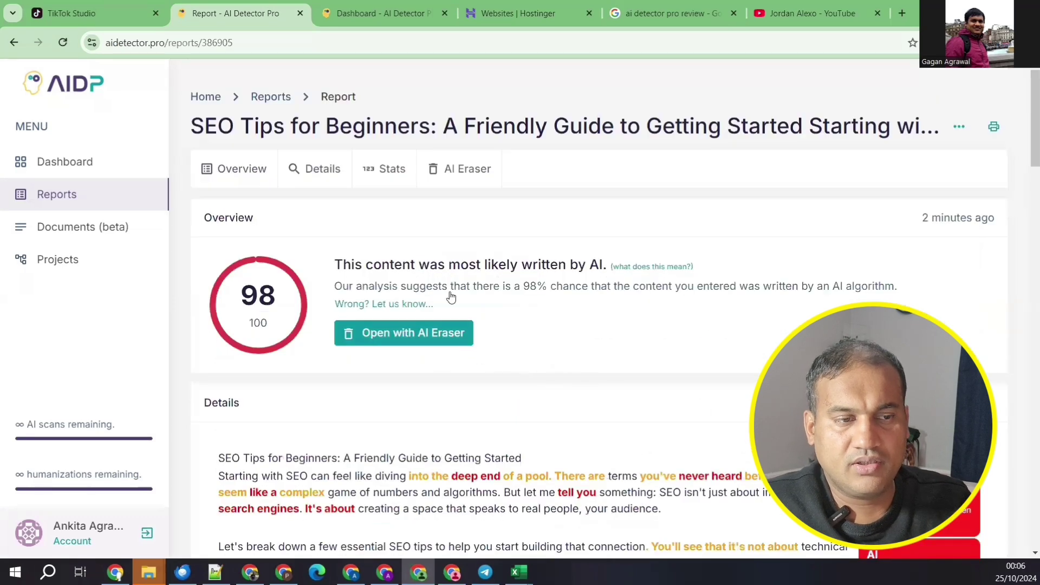
pyautogui.click(411, 338)
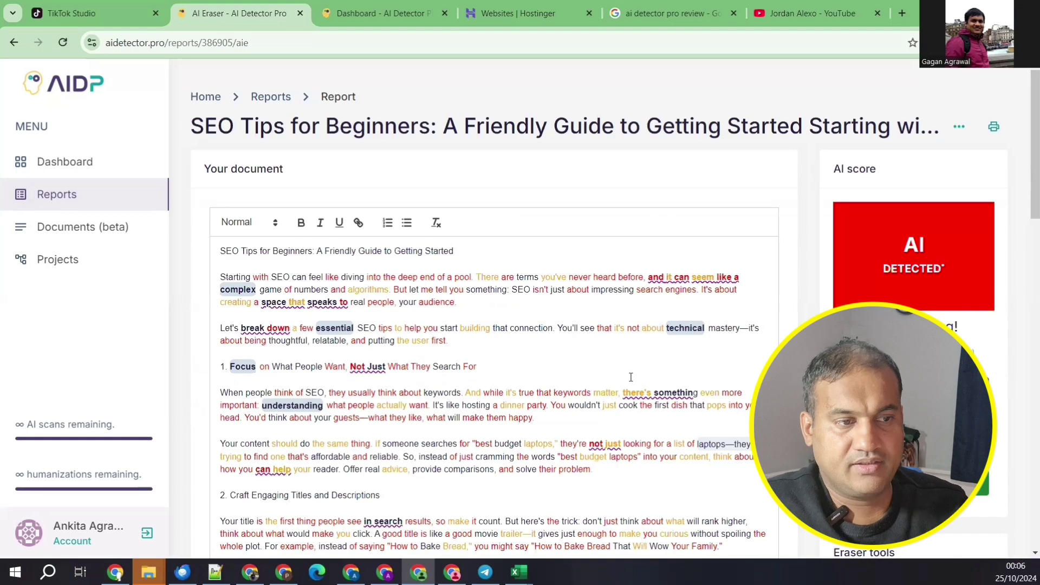
# Select the whole article in AI Eraser, humanize the document and accept the rewrite notice.
pyautogui.scroll(-3, 511, 294)
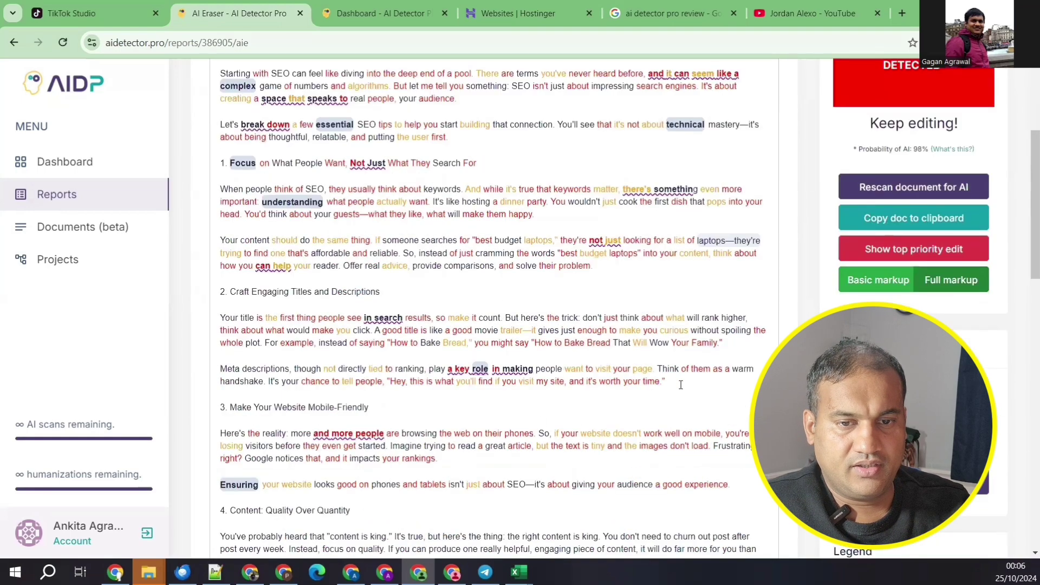
pyautogui.moveTo(667, 381); pyautogui.dragTo(230, 188)
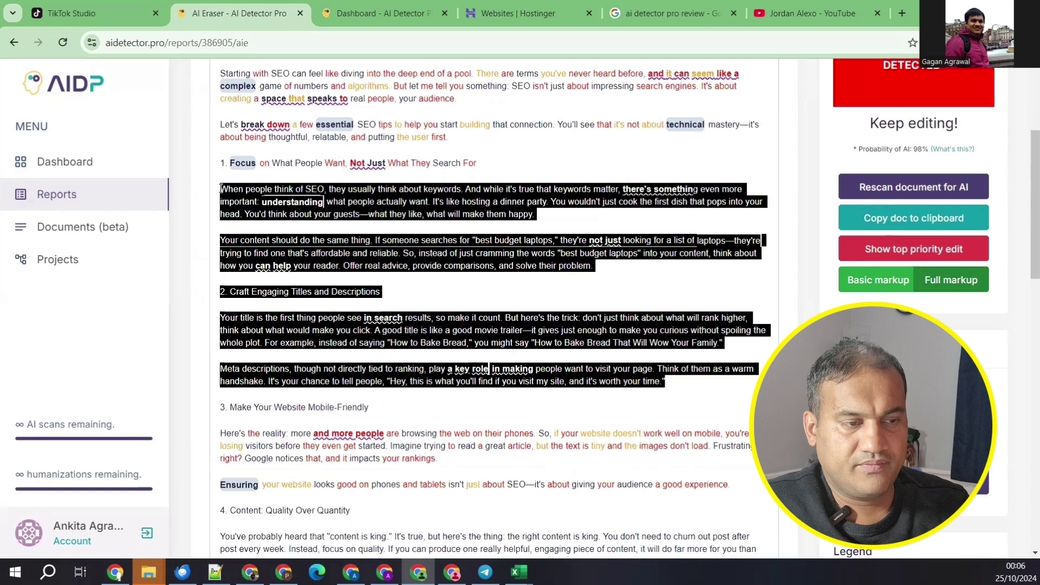
pyautogui.hotkey('ctrl', 'a')
pyautogui.scroll(-1, 596, 504)
pyautogui.scroll(-10, 668, 192)
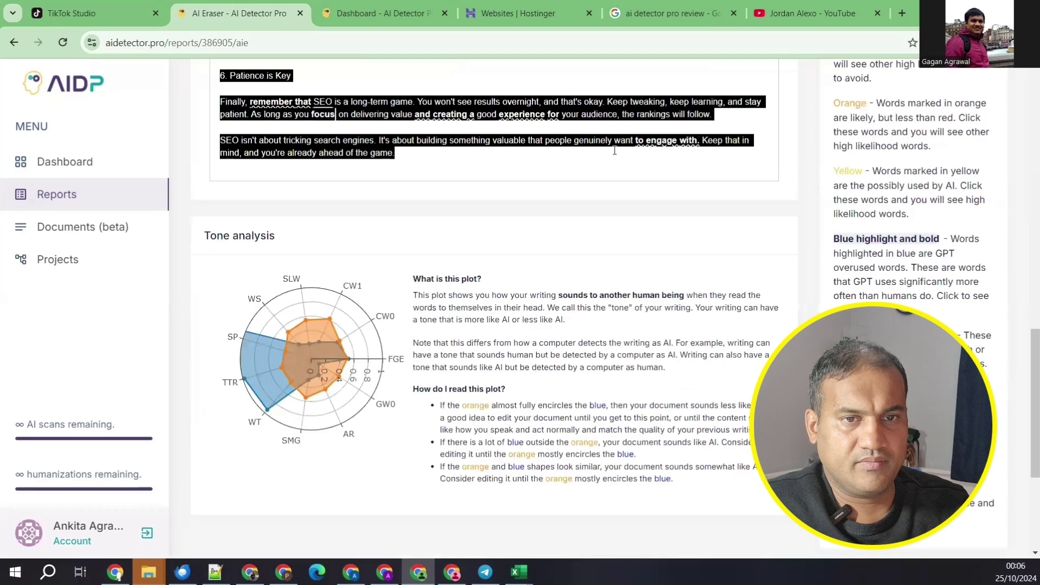
pyautogui.scroll(5, 732, 251)
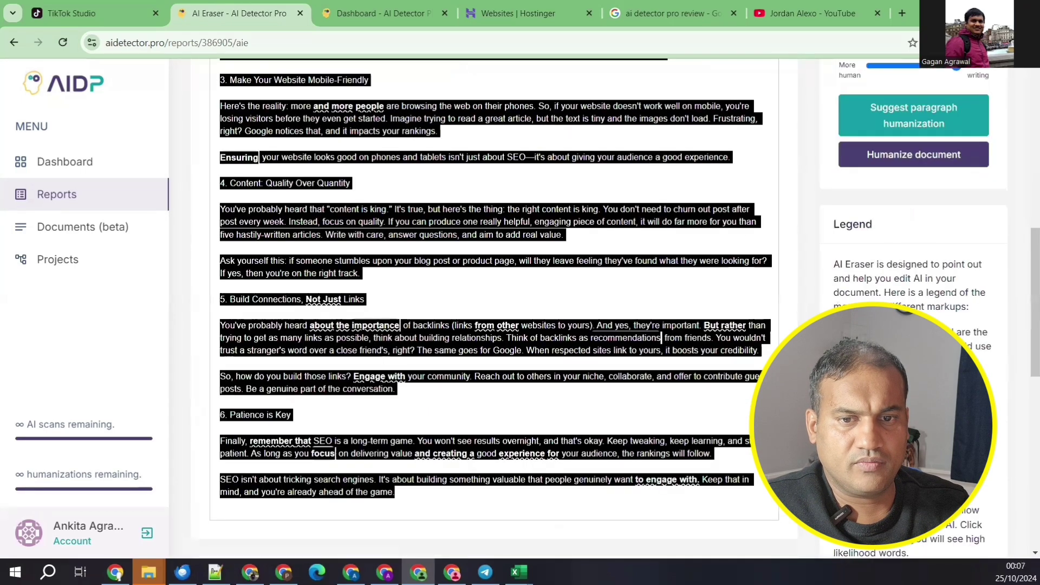
pyautogui.scroll(3, 495, 309)
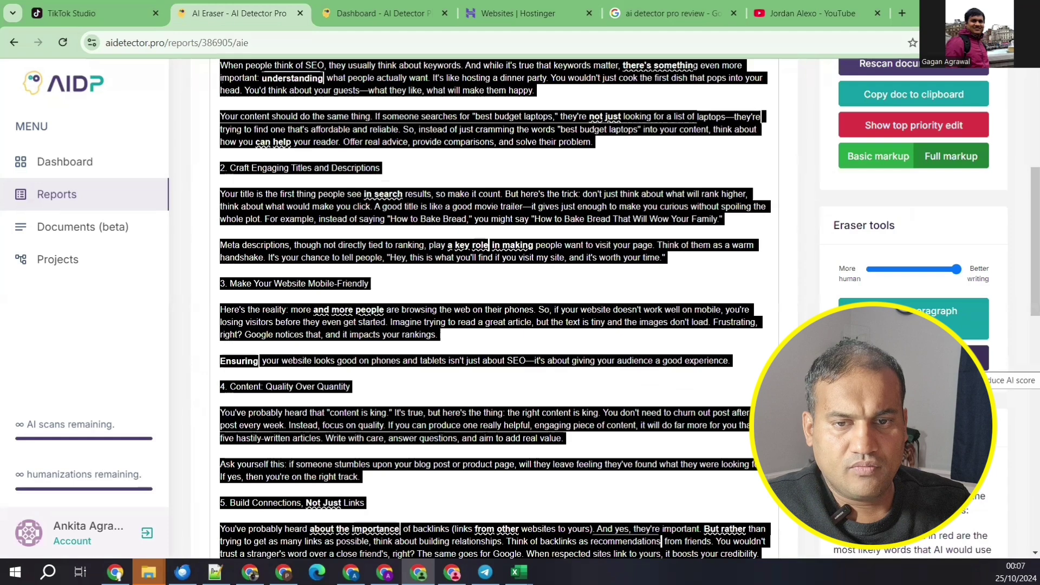
pyautogui.click(977, 358)
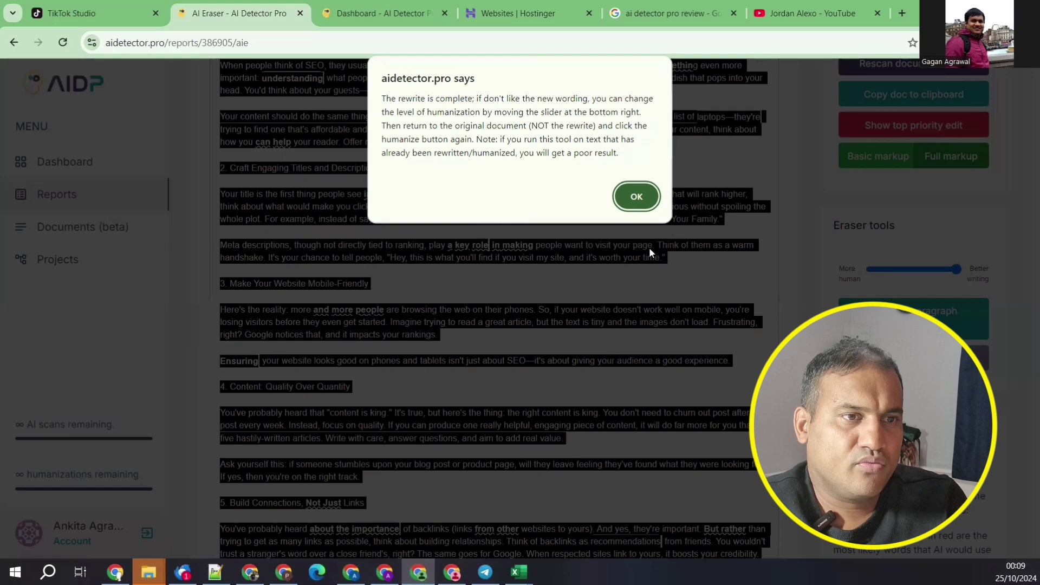
pyautogui.click(636, 197)
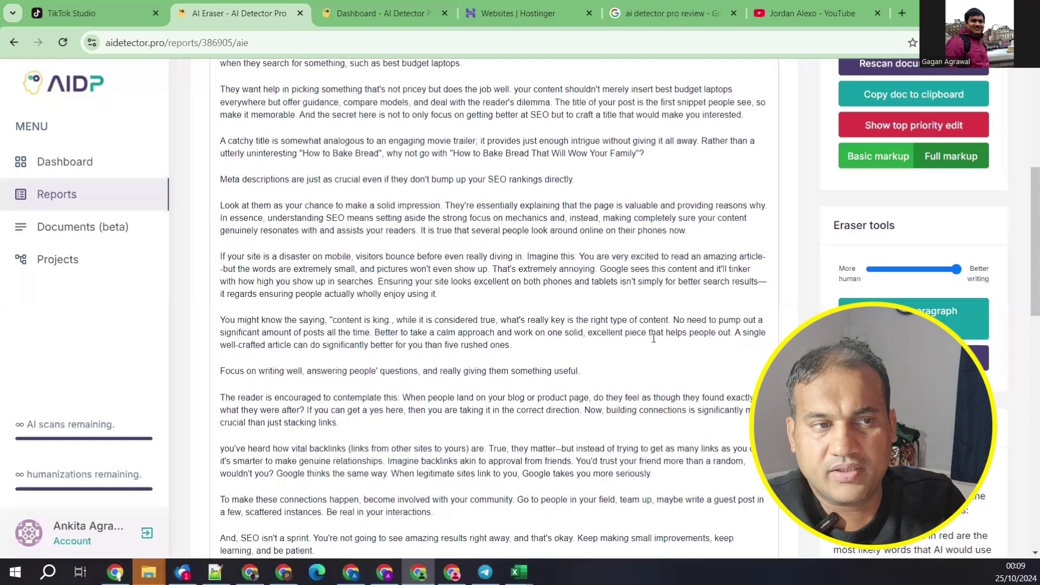
# Copy the entire humanized article and switch to the ChatGPT conversation, ready to write a new message.
pyautogui.scroll(4, 653, 336)
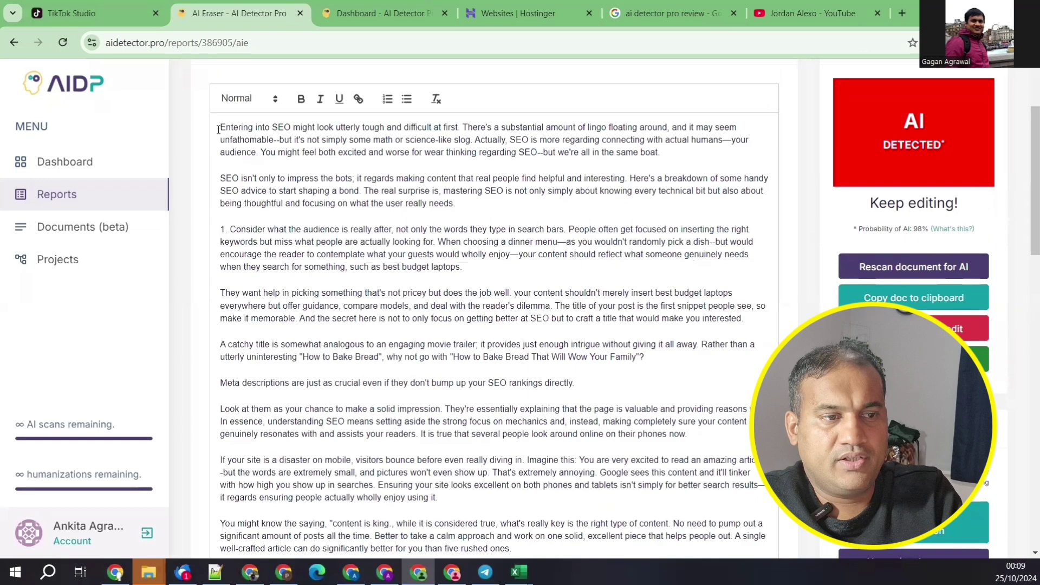
pyautogui.hotkey('ctrl', 'a')
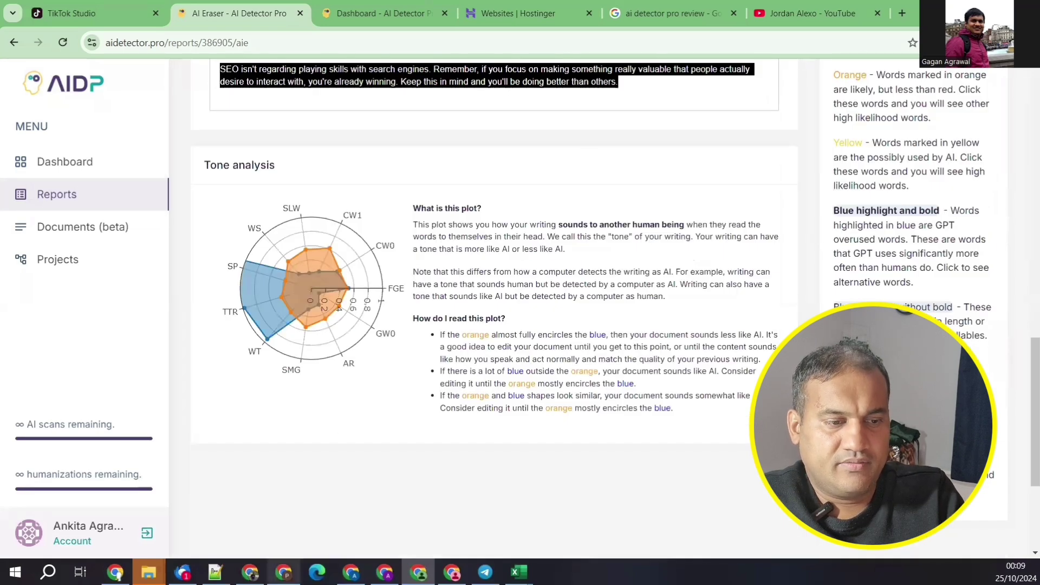
pyautogui.click(351, 572)
pyautogui.click(385, 572)
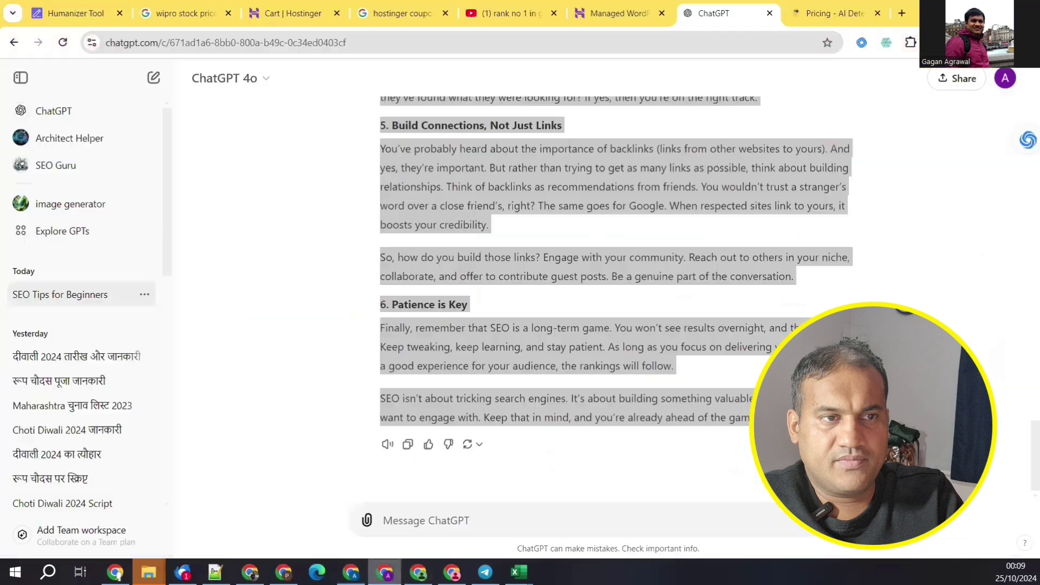
pyautogui.click(405, 535)
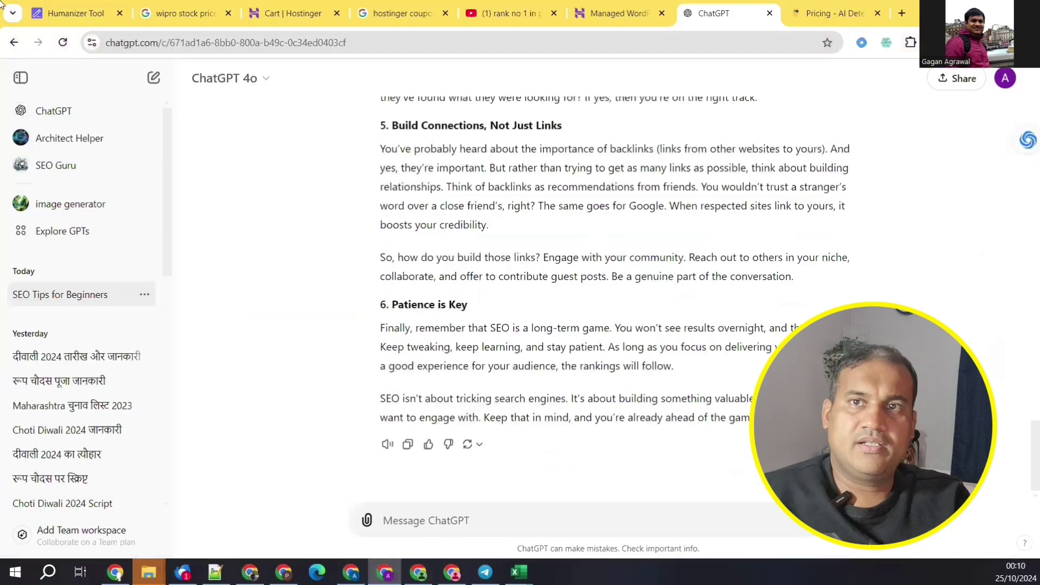
# Ask ChatGPT "can you confirm if the below article is written by human -" followed by the pasted humanized article, and read the answer.
pyautogui.write('can y')
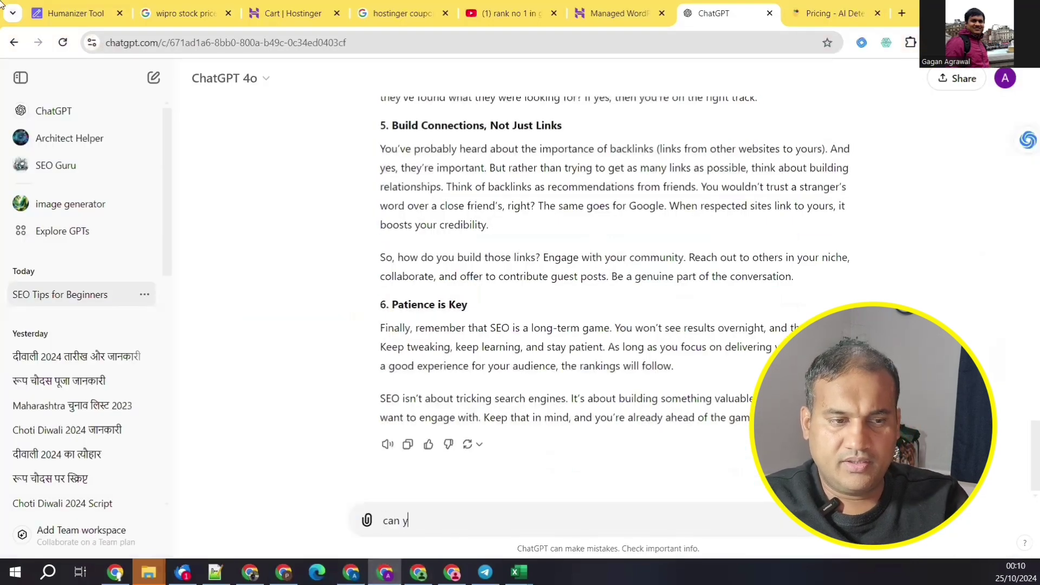
pyautogui.write('ou confirm if th')
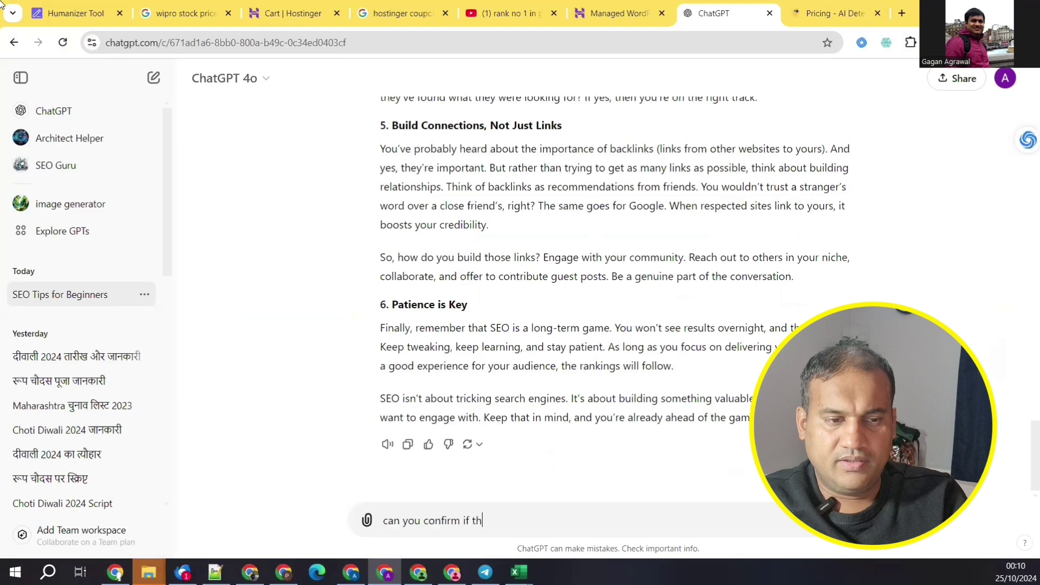
pyautogui.write('e below articl')
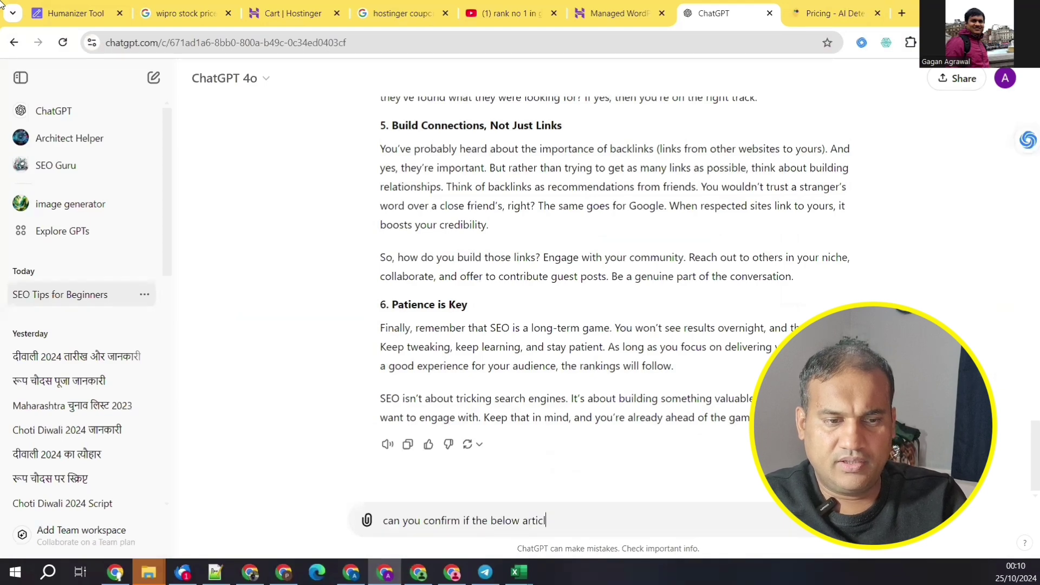
pyautogui.write('e is written by human')
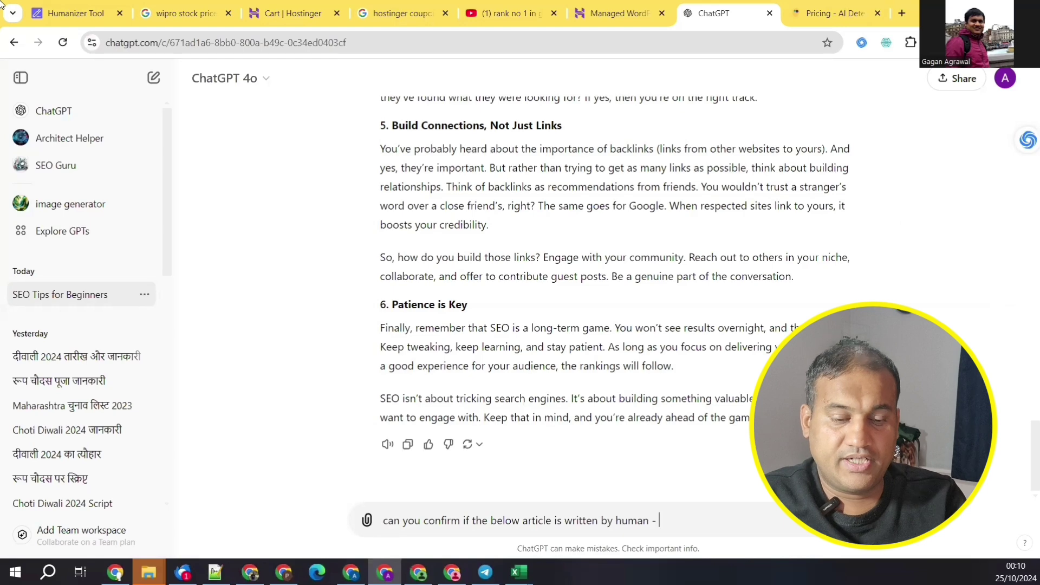
pyautogui.write(' -')
pyautogui.hotkey('ctrl', 'v')
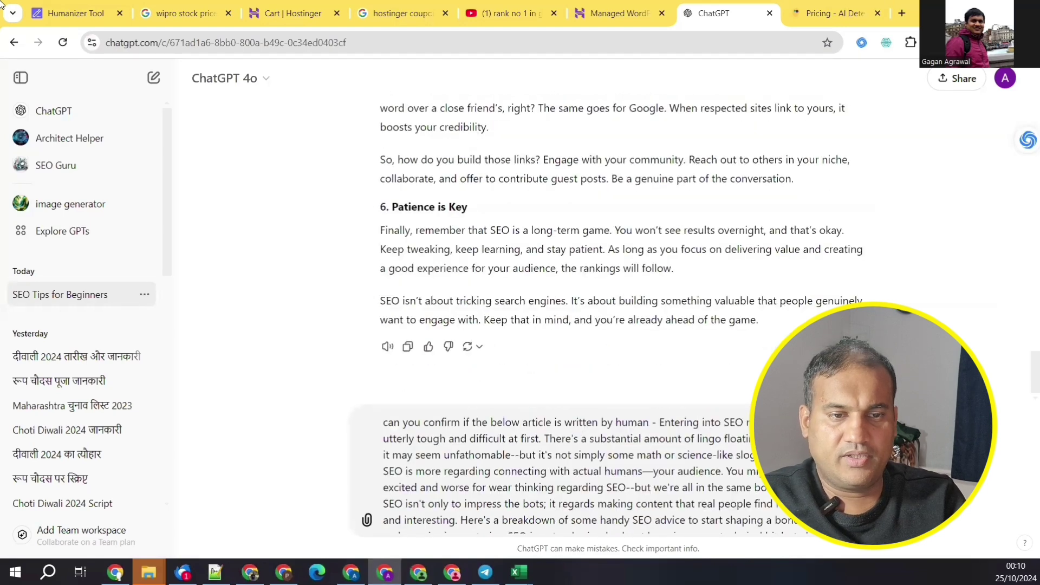
pyautogui.press('Return')
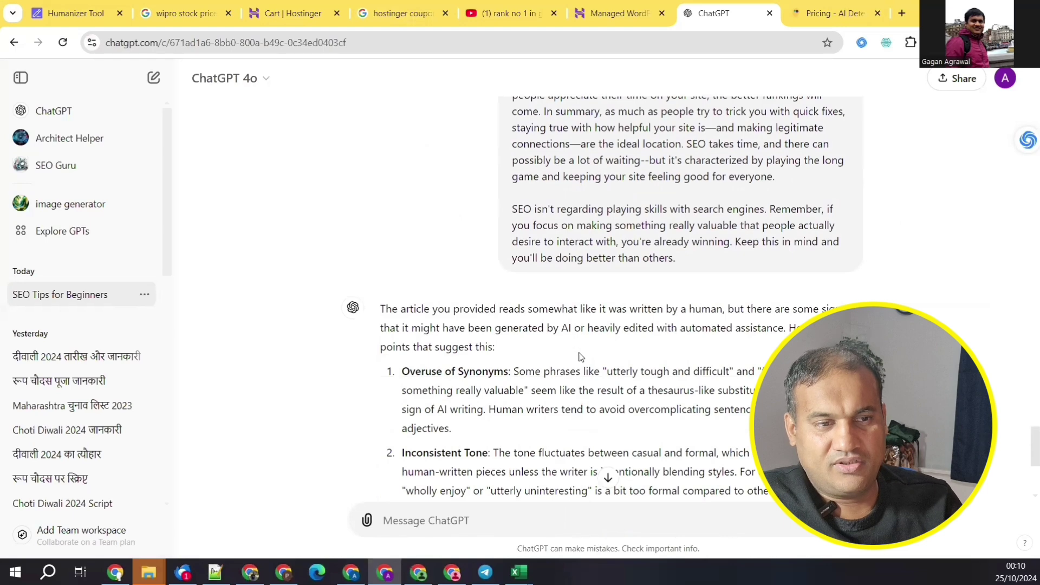
pyautogui.scroll(-2, 563, 325)
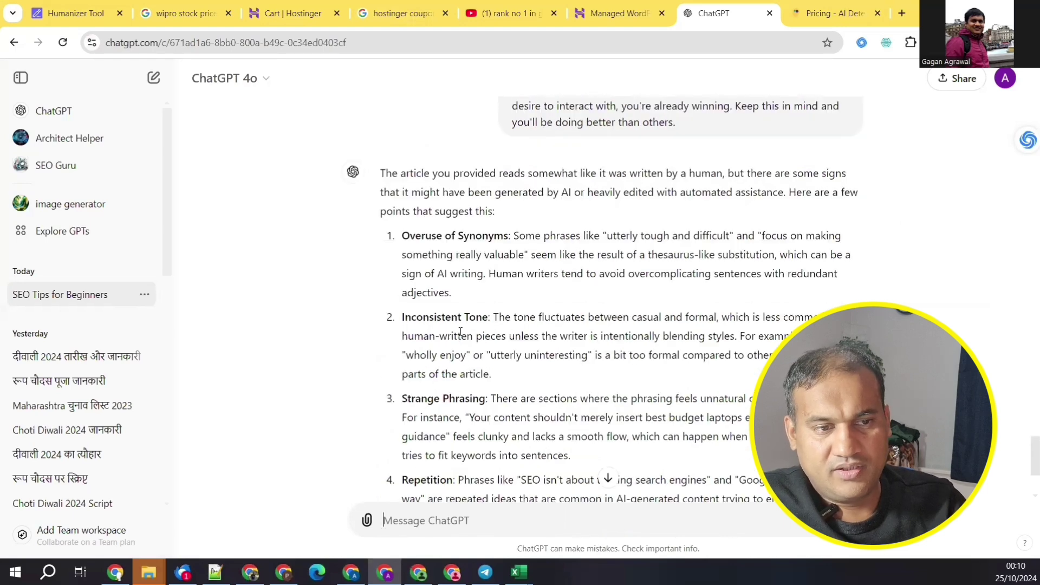
pyautogui.scroll(-2, 469, 335)
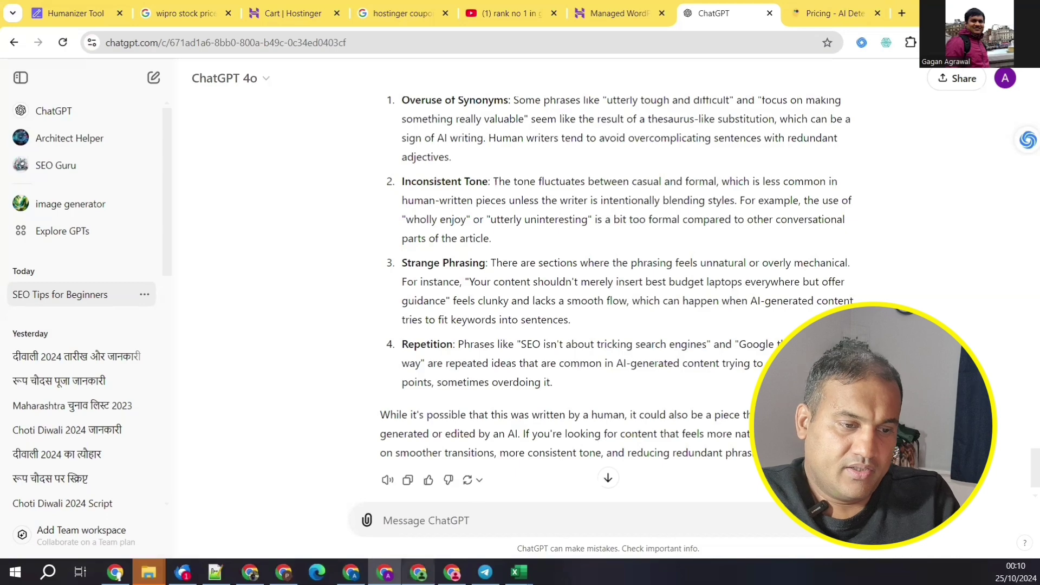
# Switch back to AI Detector Pro, paste the humanized article on the Reports page, analyze it in English and dismiss the report notification.
pyautogui.click(418, 573)
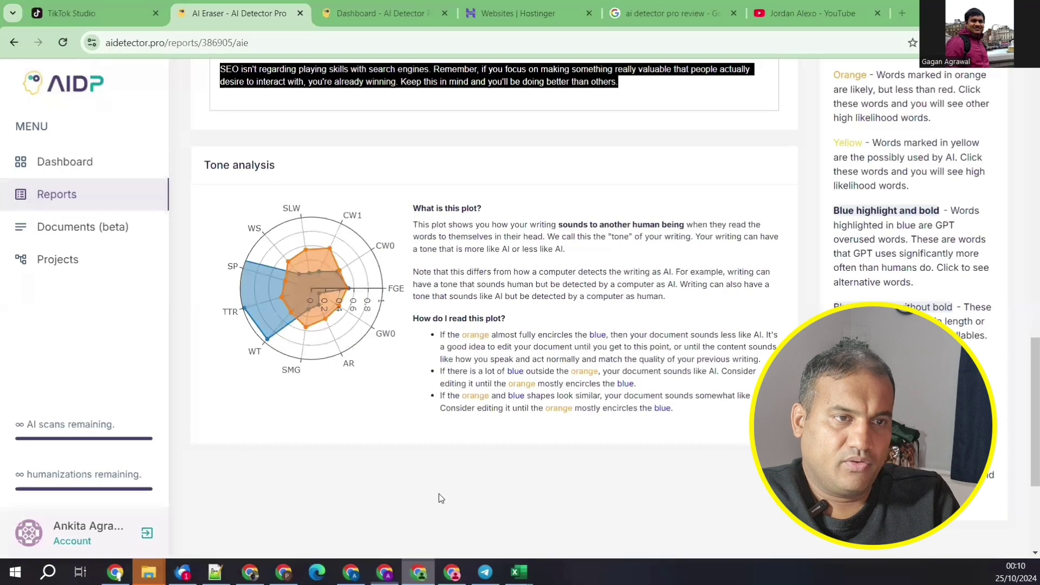
pyautogui.scroll(8, 490, 362)
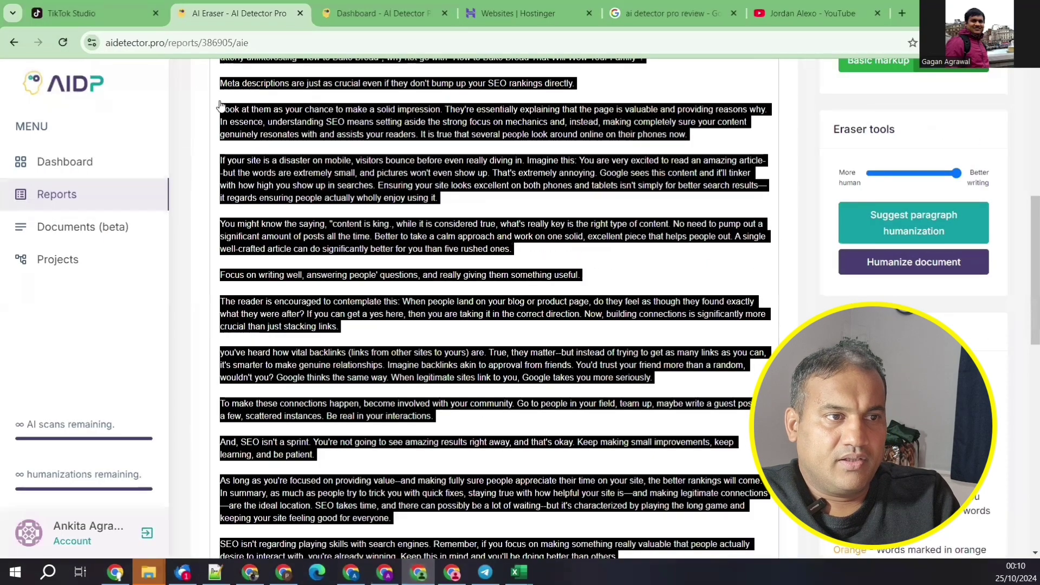
pyautogui.scroll(7, 219, 104)
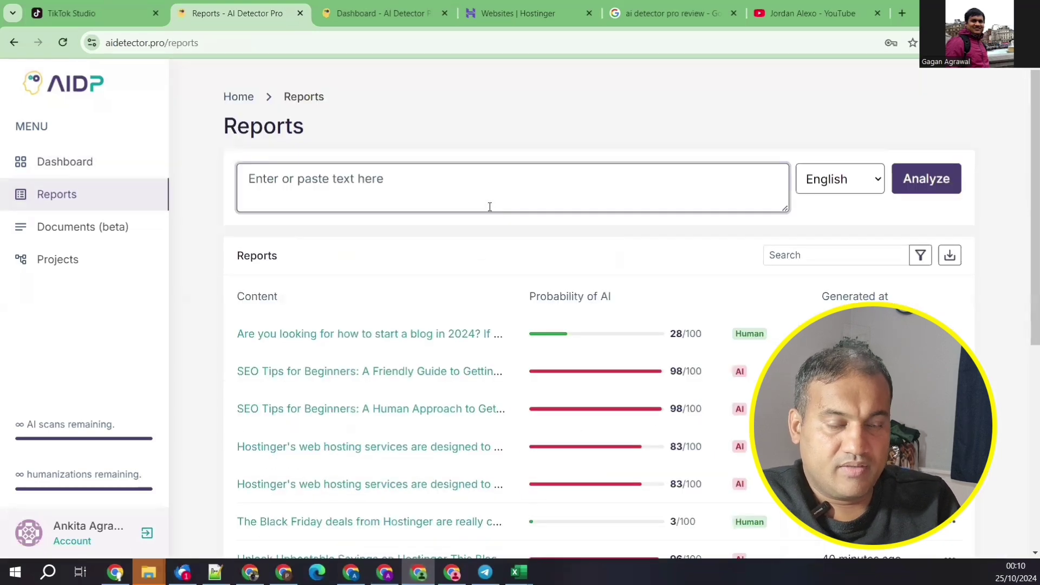
pyautogui.click(487, 205)
pyautogui.hotkey('ctrl', 'v')
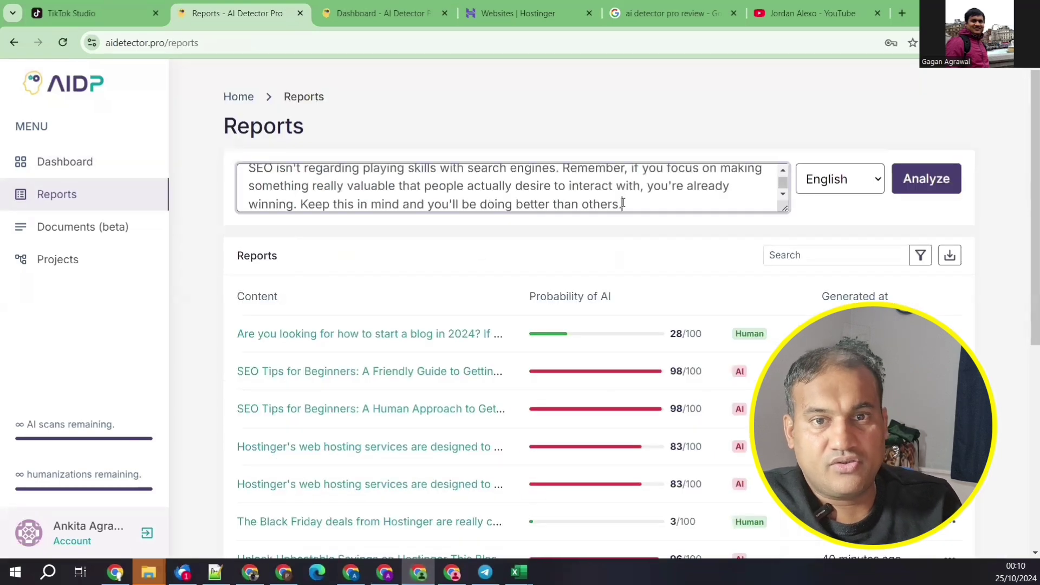
pyautogui.click(925, 180)
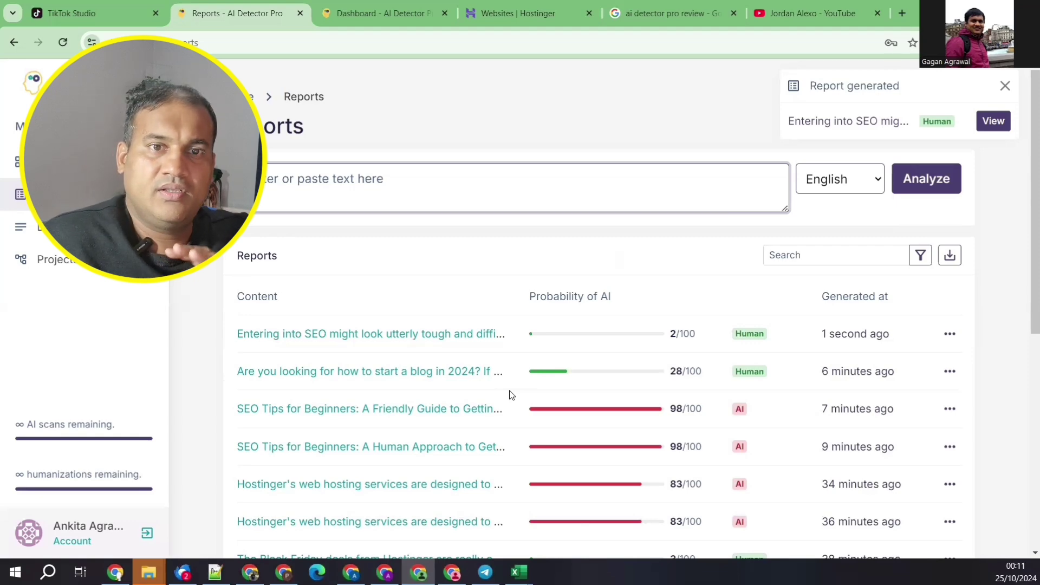
pyautogui.click(1005, 86)
# Return to the ChatGPT conversation and copy the earlier prompt requesting a humanised 500 word article on SEO tips for beginners.
pyautogui.hotkey('alt', 'Tab')
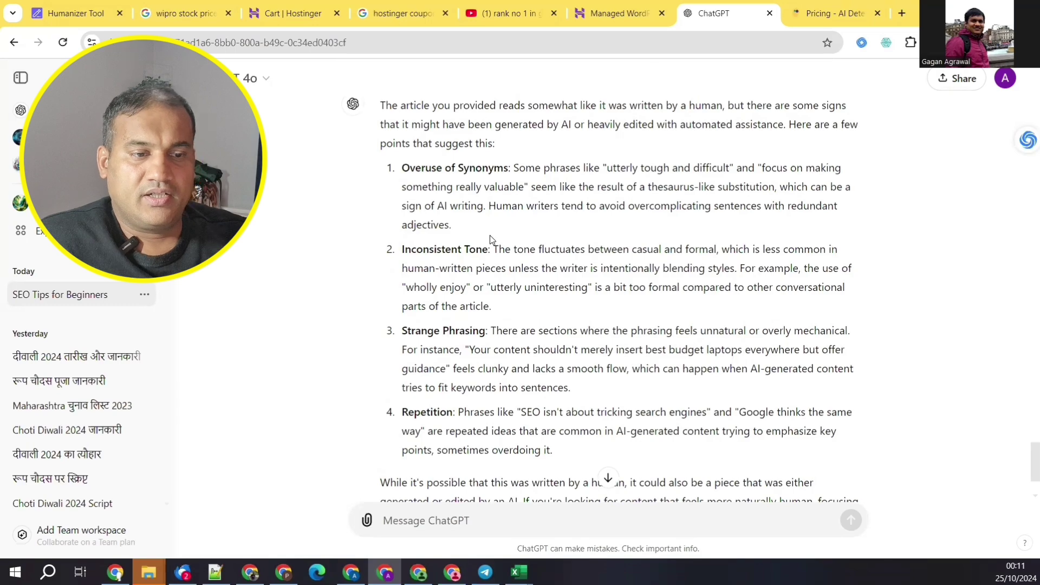
pyautogui.scroll(10, 585, 336)
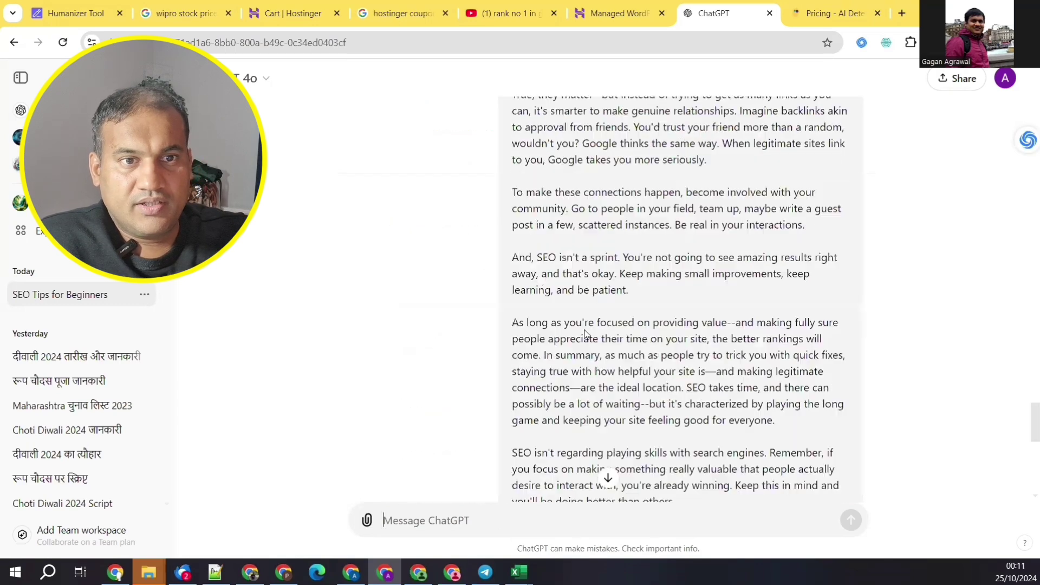
pyautogui.scroll(10, 585, 334)
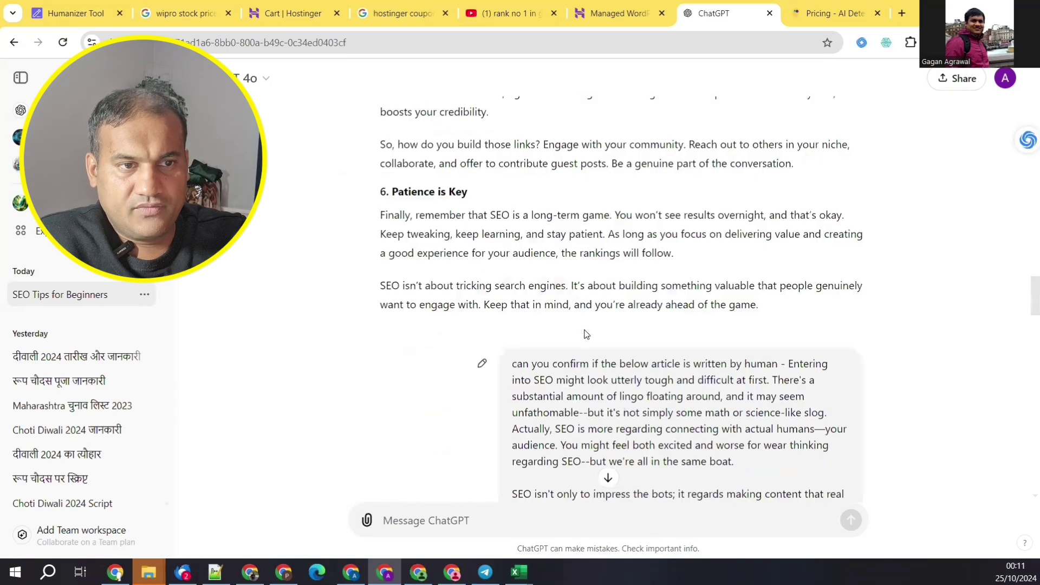
pyautogui.scroll(15, 585, 329)
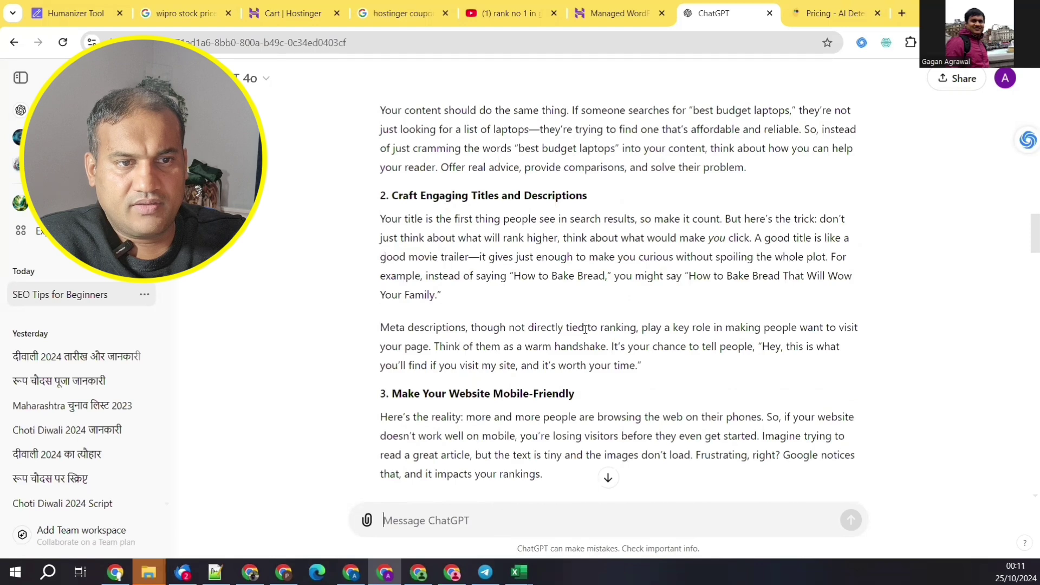
pyautogui.scroll(8, 585, 329)
pyautogui.moveTo(652, 204); pyautogui.dragTo(512, 164)
pyautogui.hotkey('ctrl', 'c')
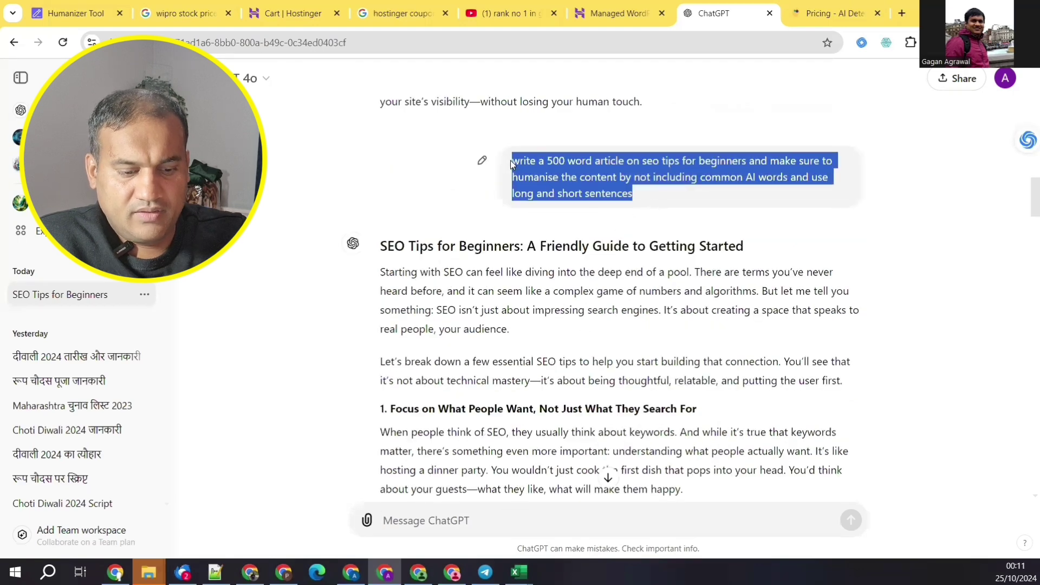
# Start a new message with "ok, now" and the copied 500 word article prompt, replacing its topic with "on page seo tips".
pyautogui.click(608, 478)
pyautogui.click(608, 518)
pyautogui.write('ok, now')
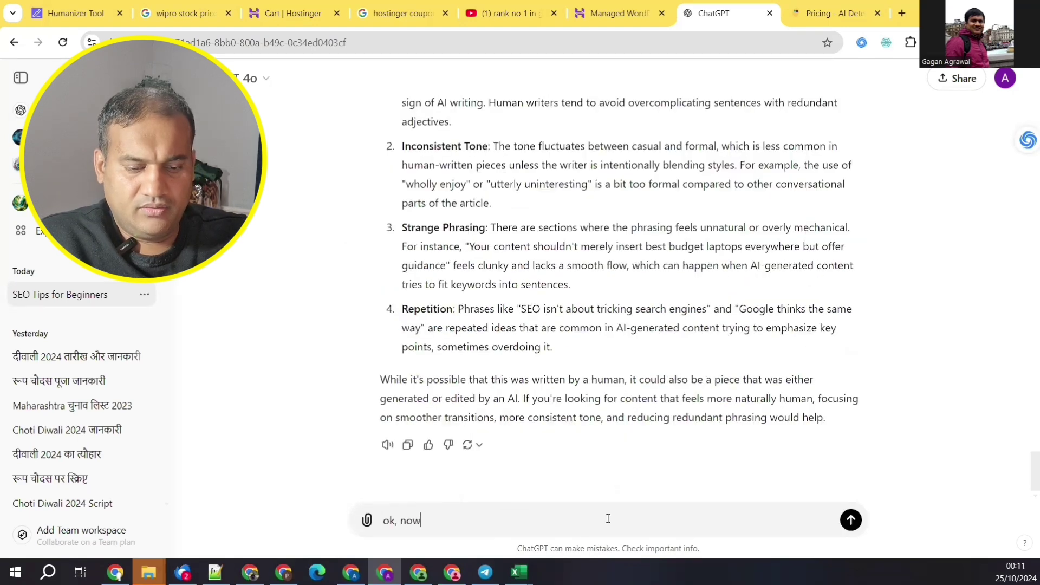
pyautogui.hotkey('ctrl', 'v')
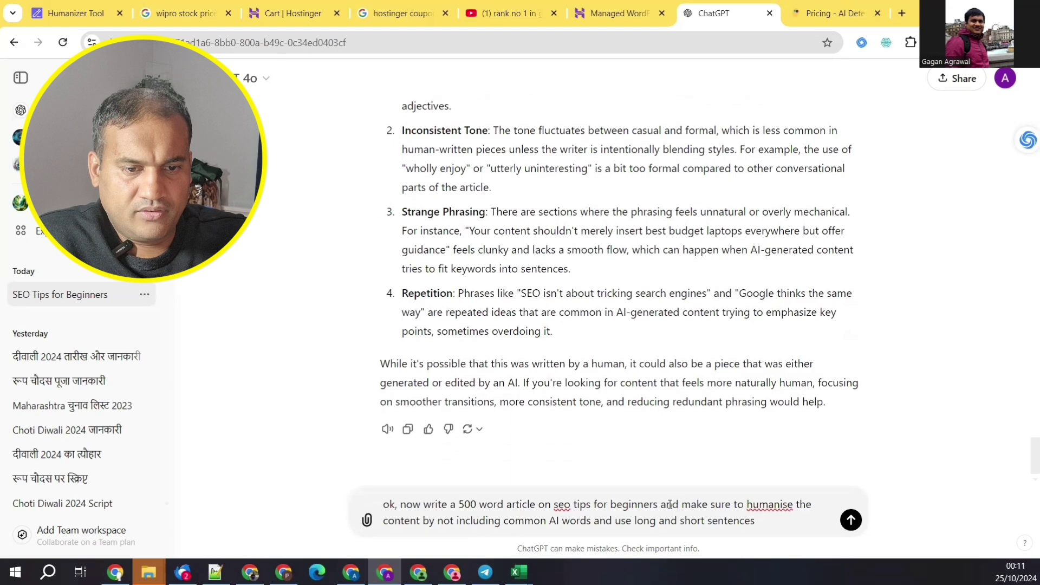
pyautogui.moveTo(659, 504); pyautogui.dragTo(556, 509)
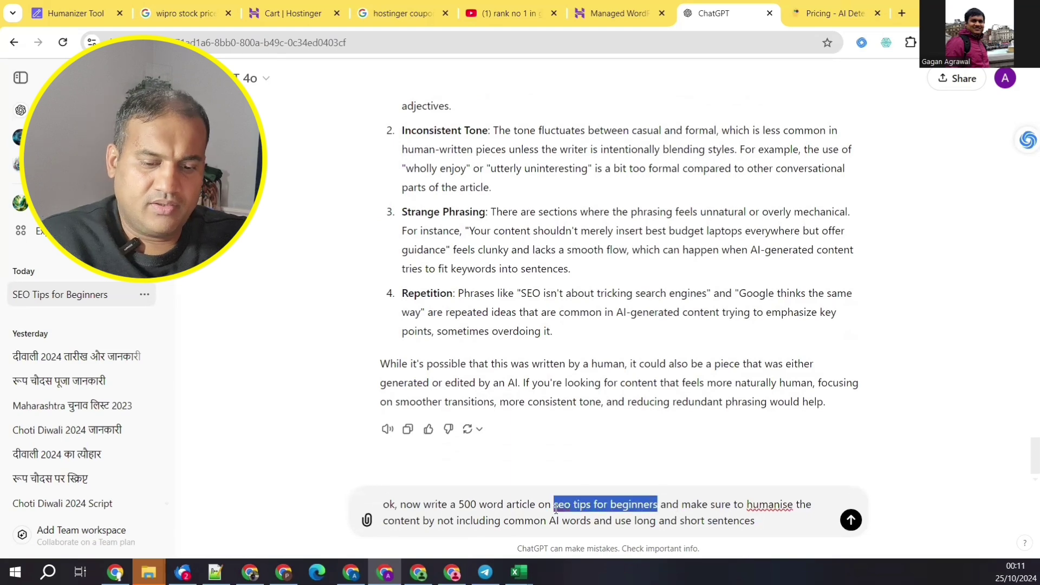
pyautogui.write('on page ')
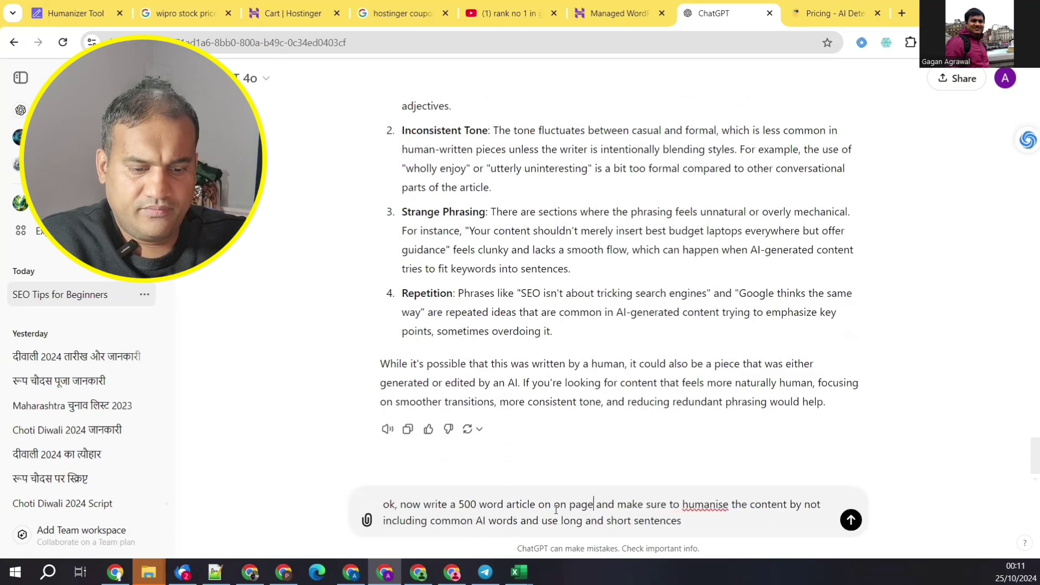
pyautogui.write('seo tips')
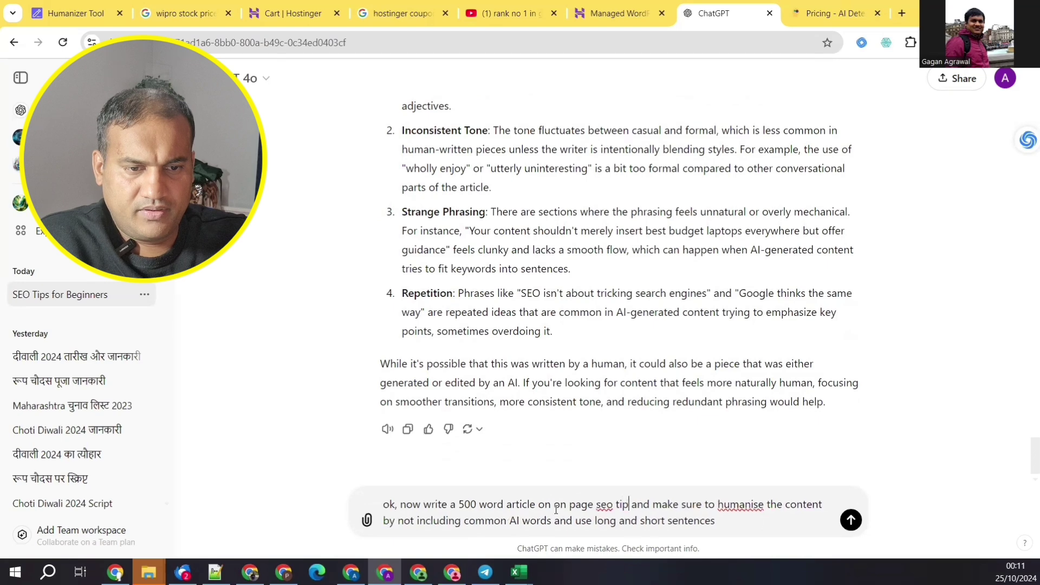
# Replace the humanising instructions after "and" with "it should be written in similar ton which shared in my last prompt that is".
pyautogui.hotkey('ctrl', 'z')
pyautogui.write('it should')
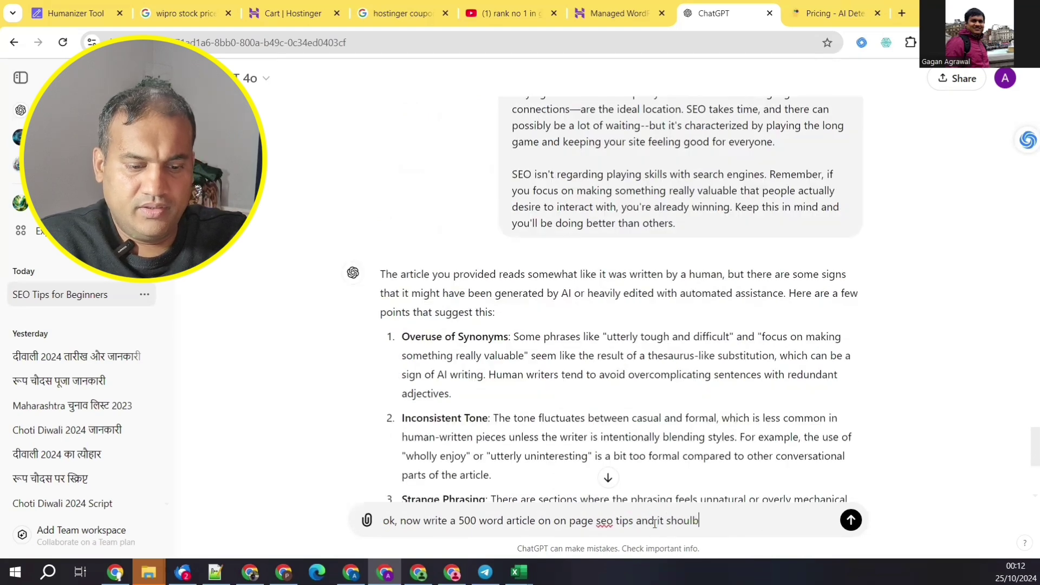
pyautogui.write(' be writte')
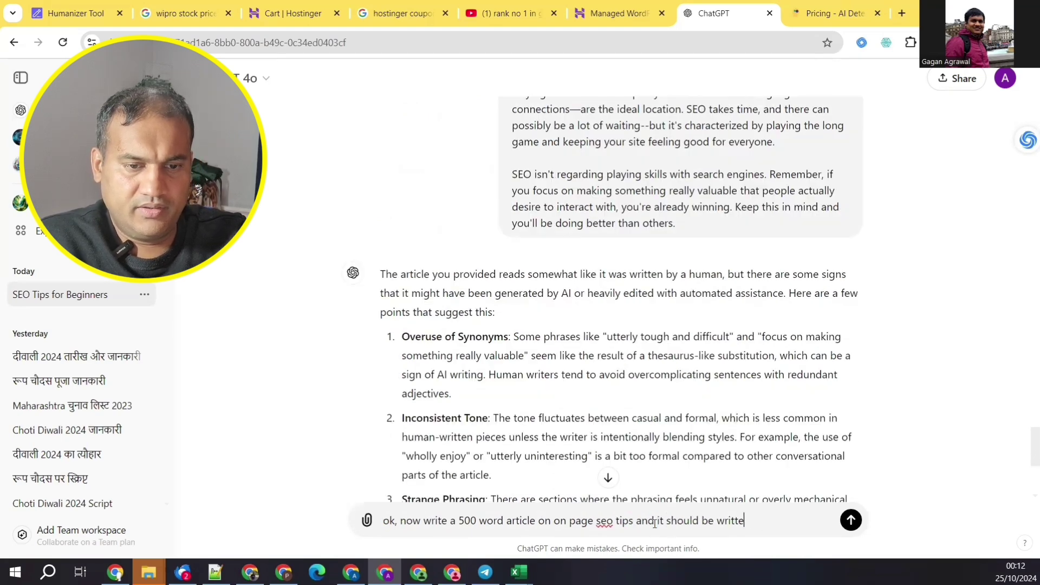
pyautogui.write('n in similar')
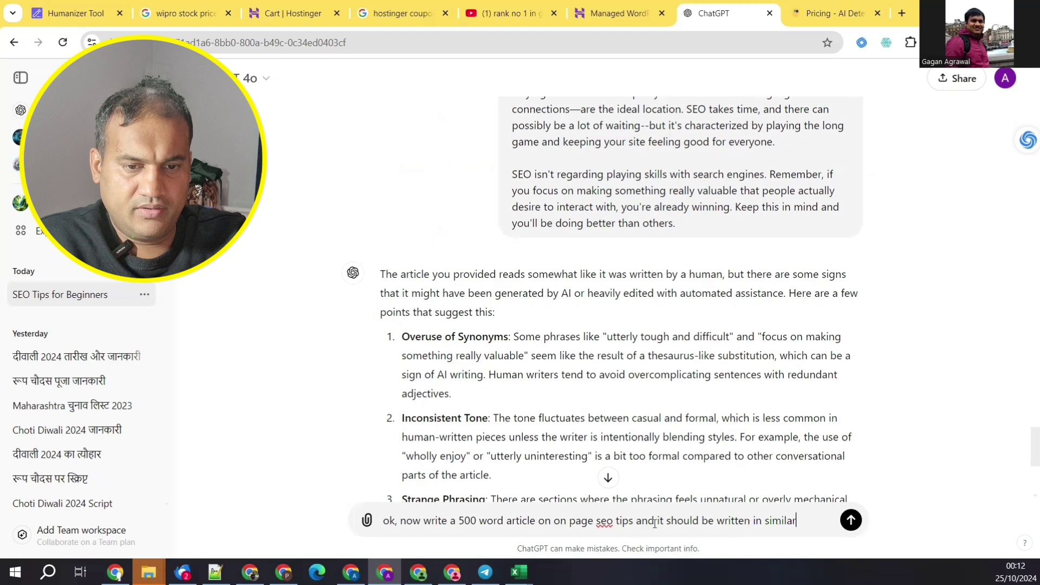
pyautogui.write(' ton a')
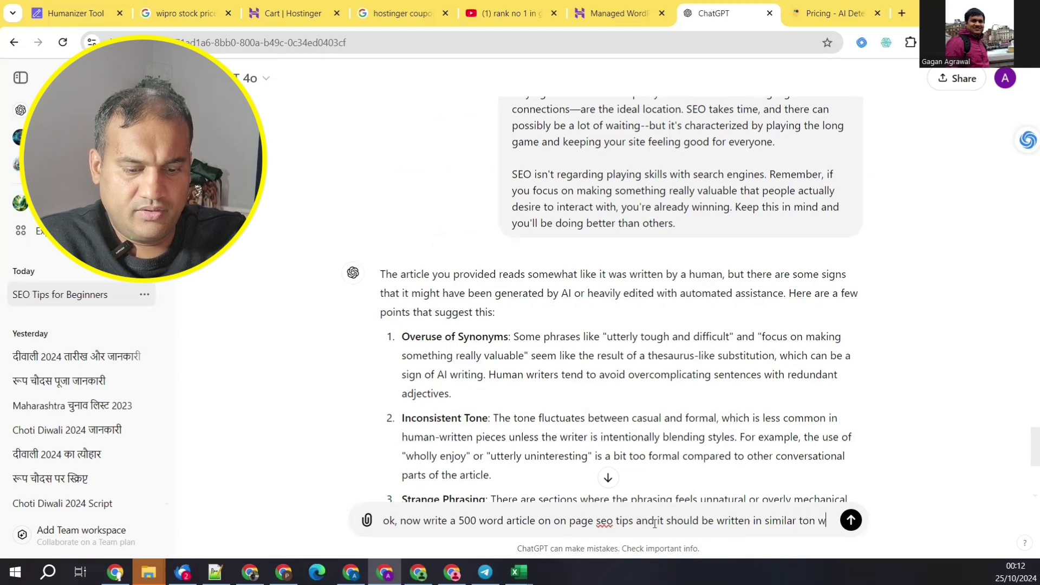
pyautogui.write('hich shared ')
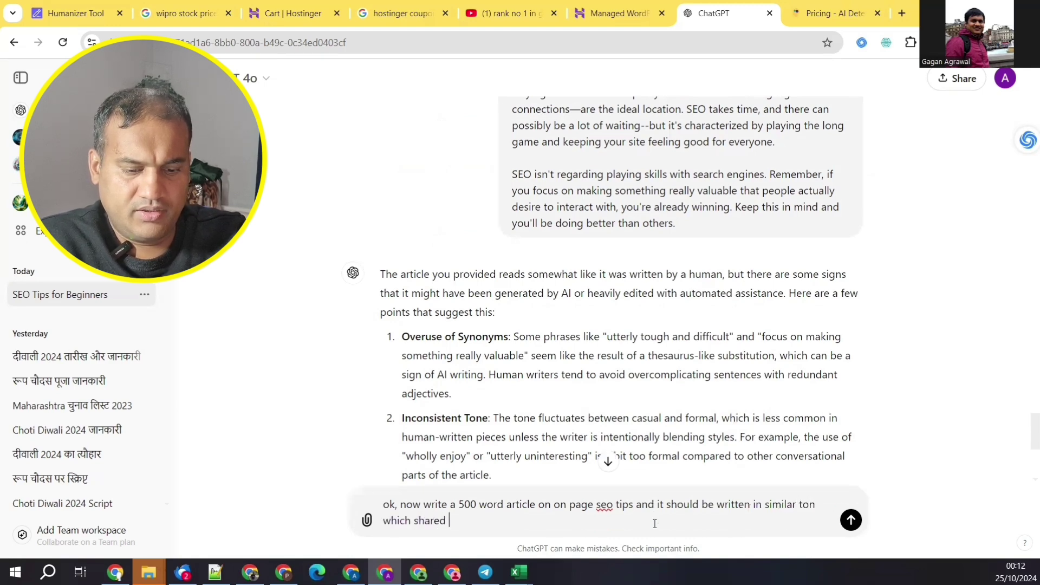
pyautogui.write('in my last porm')
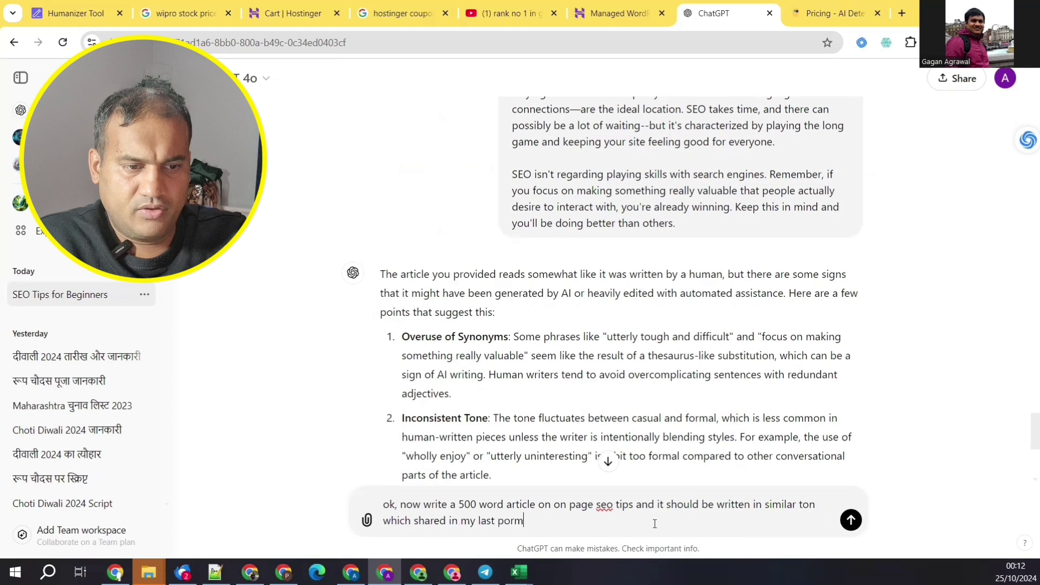
pyautogui.press('BackSpace')
pyautogui.press('BackSpace')
pyautogui.press('BackSpace')
pyautogui.write('rompt that is over')
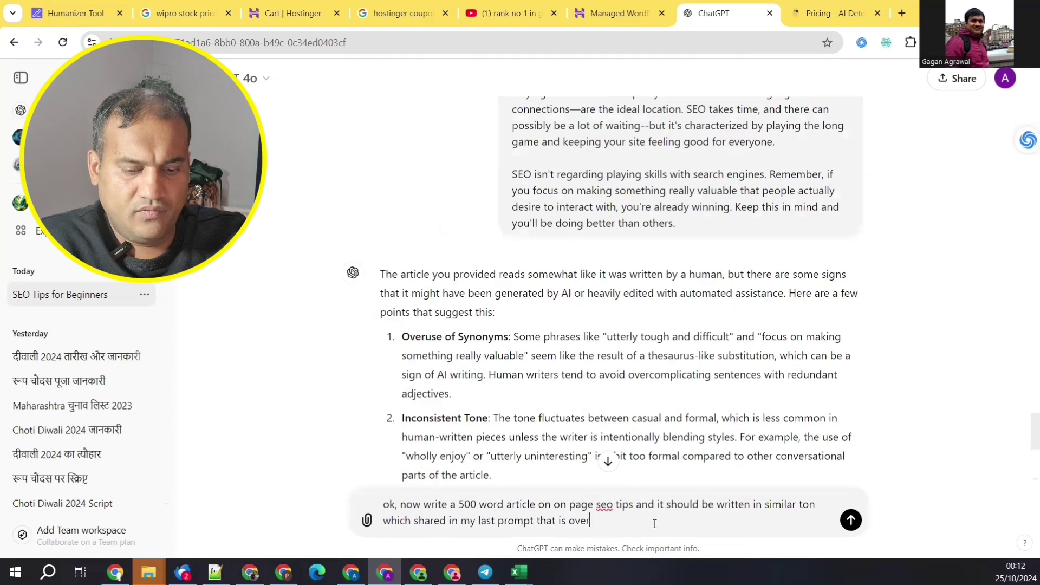
# Complete the request with the writing traits "overuse of synonyms, inconsistent tone, strange phasing, repetition" from ChatGPT's previous answer.
pyautogui.write('use of syno')
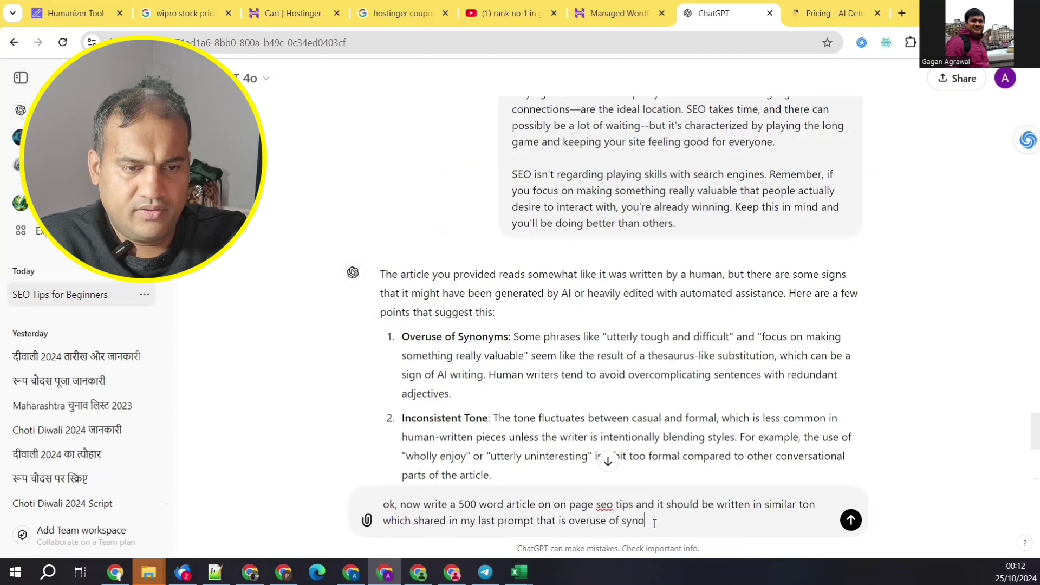
pyautogui.scroll(-3, 655, 524)
pyautogui.write('nyms, inconsistent tone, strange phasing, repetition')
# Correct the misspelled word in the list of writing traits and change "similar ton" to "similar tone" in the message.
pyautogui.rightClick(683, 506)
pyautogui.click(720, 243)
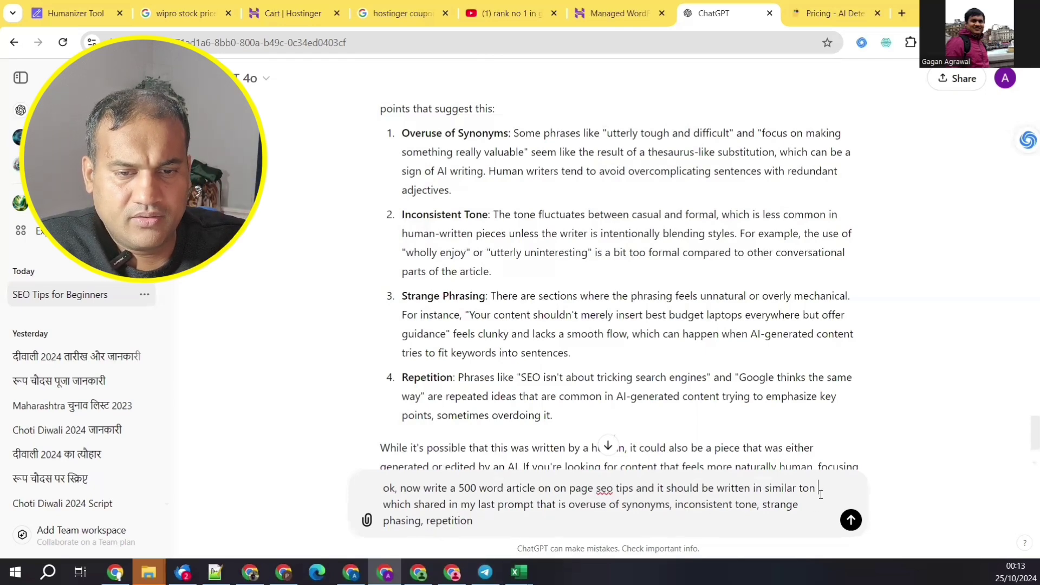
pyautogui.press('Delete')
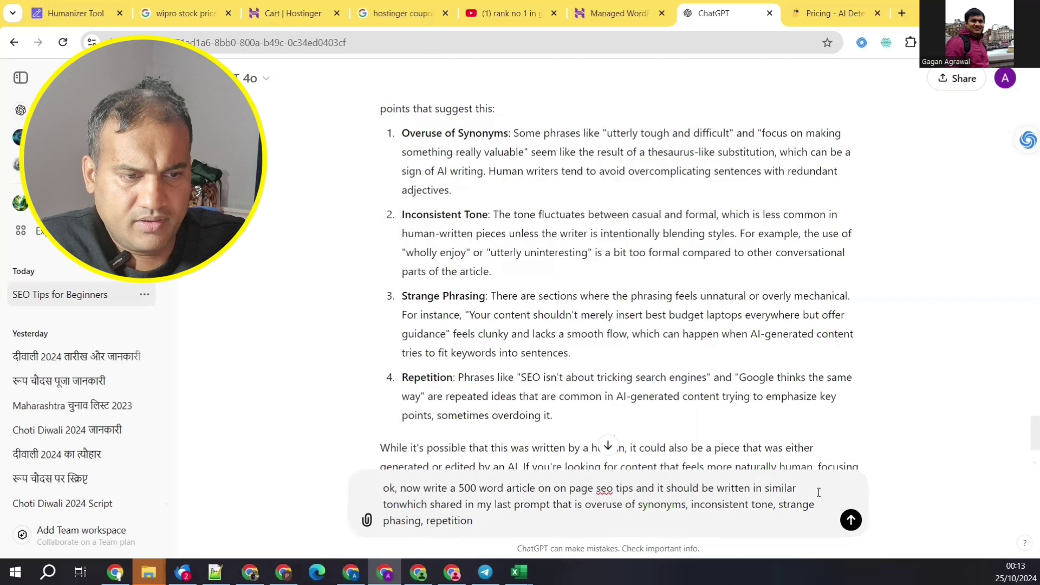
pyautogui.write('e')
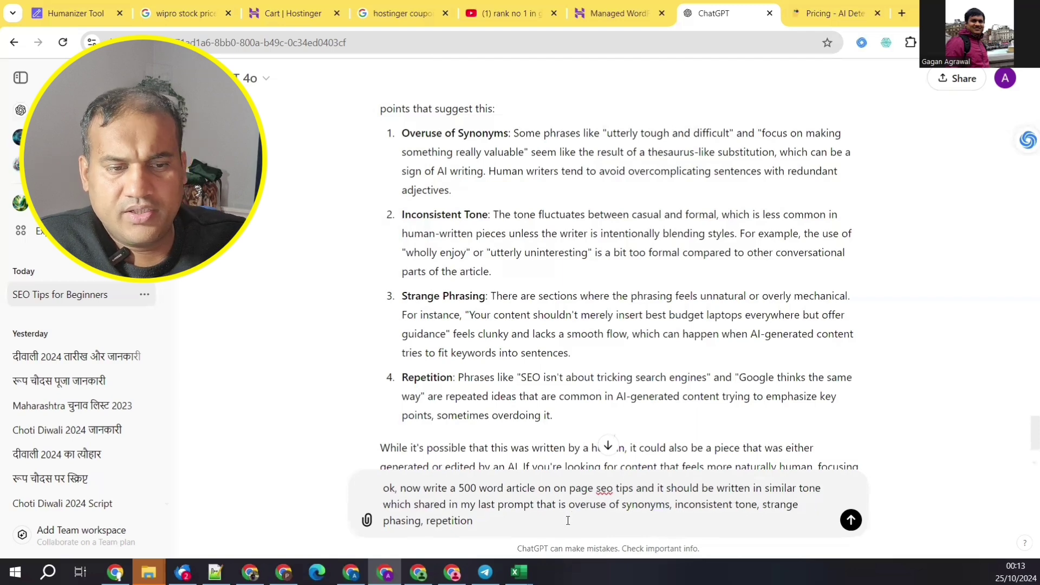